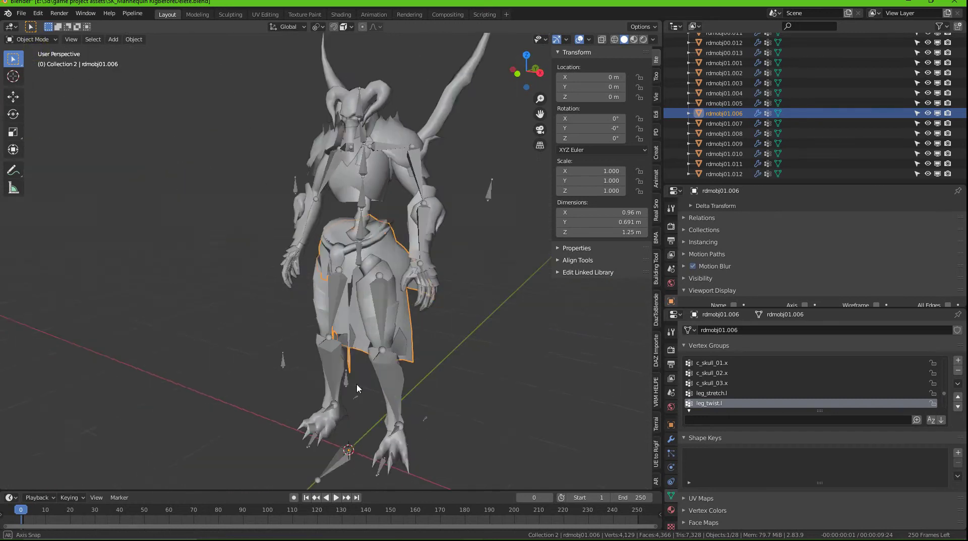
# Step: Check the skirt in Edit Mode, then enable rig bone Shapes and show only the last layer
pyautogui.press('Tab')
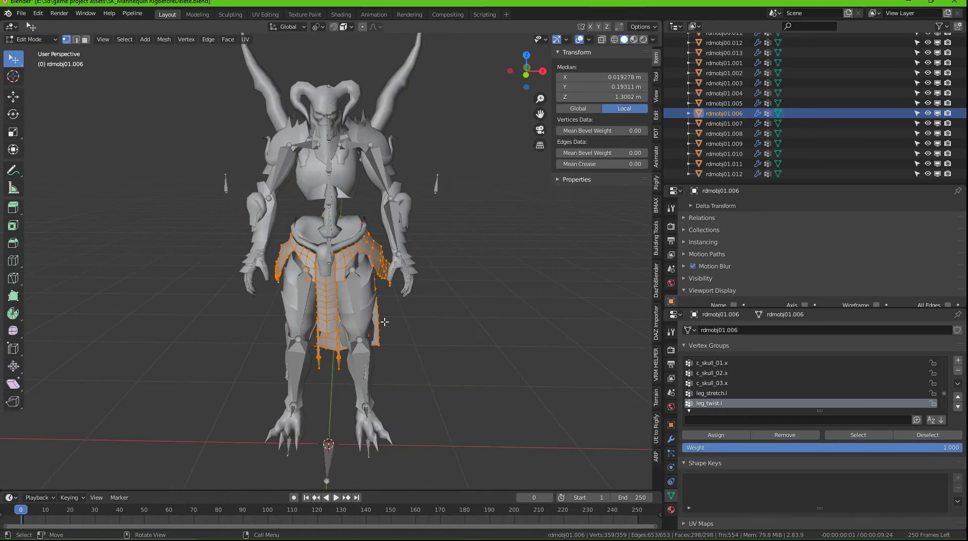
pyautogui.press('Tab')
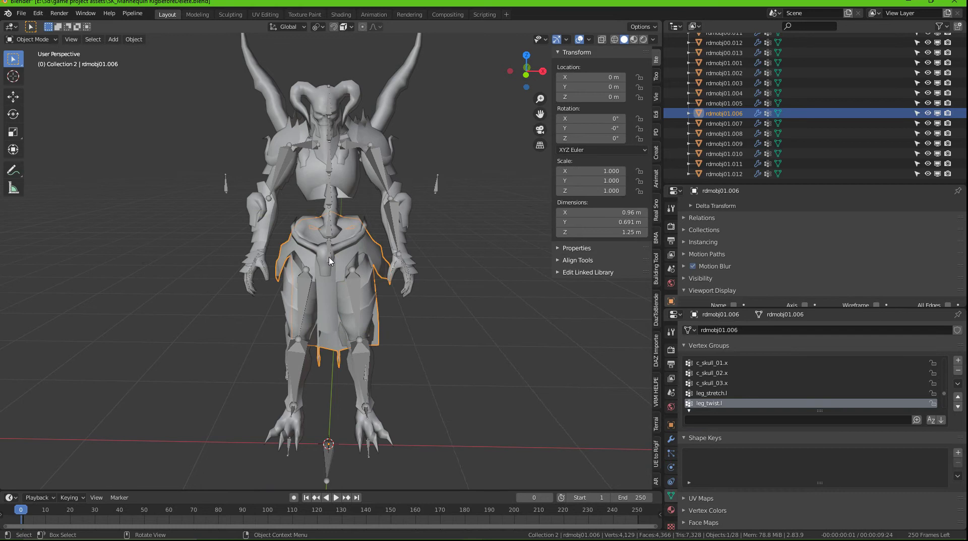
pyautogui.click(329, 259)
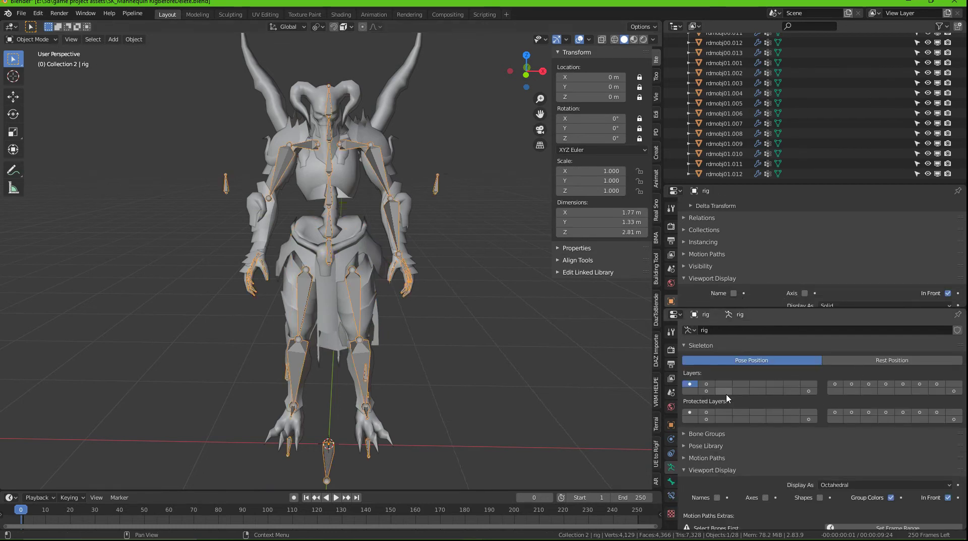
pyautogui.click(821, 497)
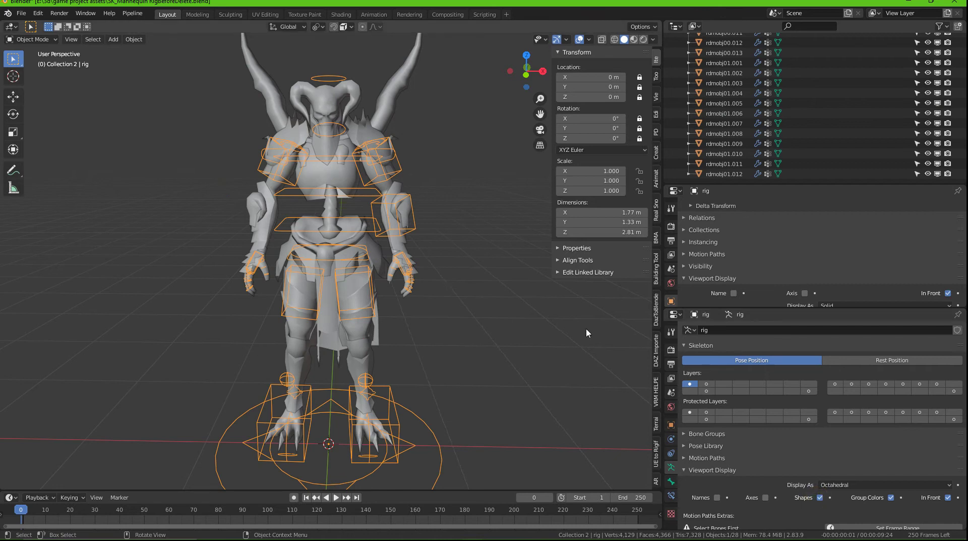
pyautogui.click(951, 390)
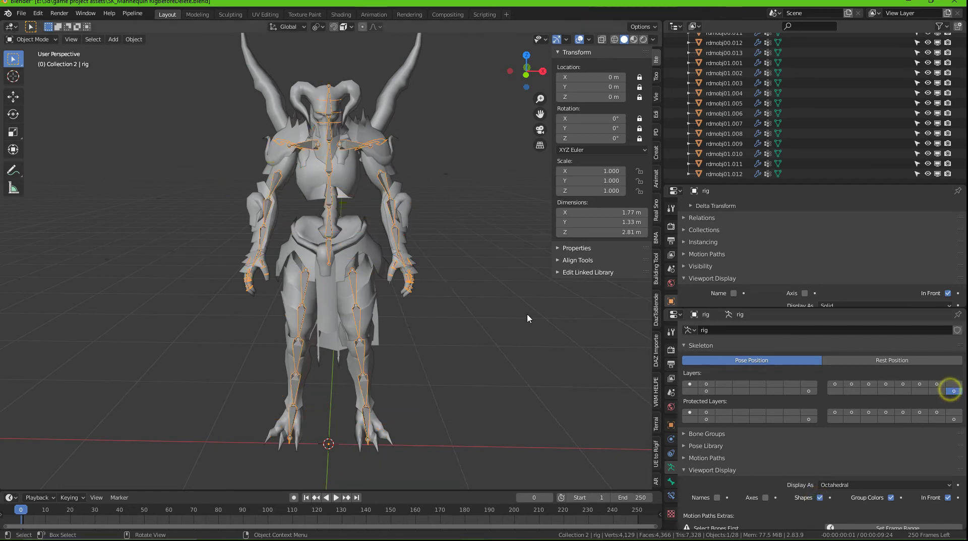
pyautogui.click(353, 255)
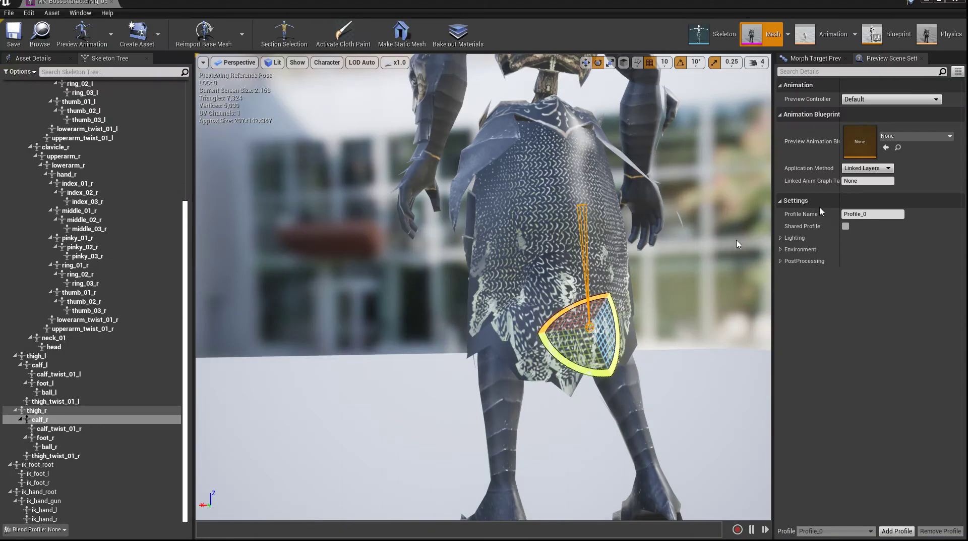
# Step: Select the calf_l bone and rotate it to bend the demon's left lower leg
pyautogui.moveTo(368, 313)
pyautogui.keyDown('alt'); pyautogui.mouseDown()
pyautogui.moveTo(453, 307)
pyautogui.moveTo(225, 280)
pyautogui.mouseUp(); pyautogui.keyUp('alt')
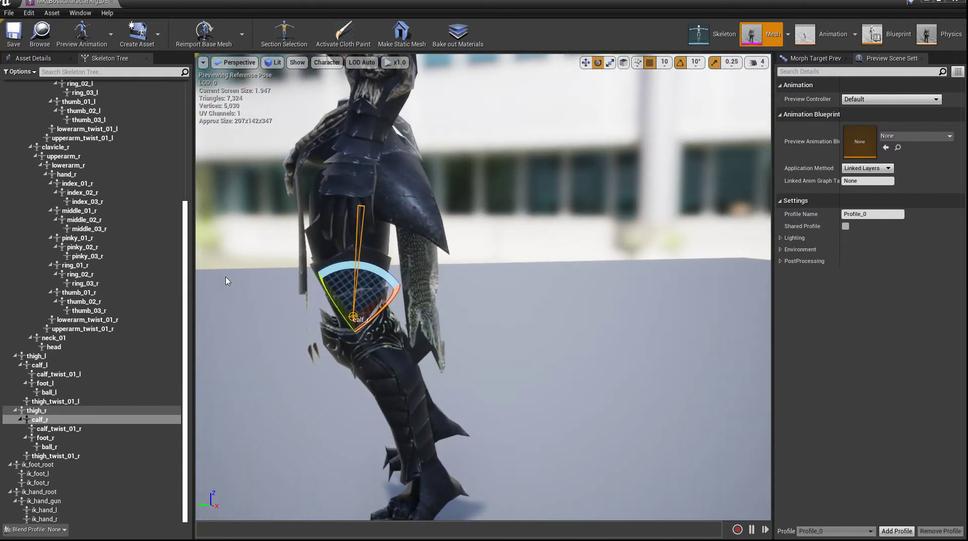
pyautogui.click(337, 266)
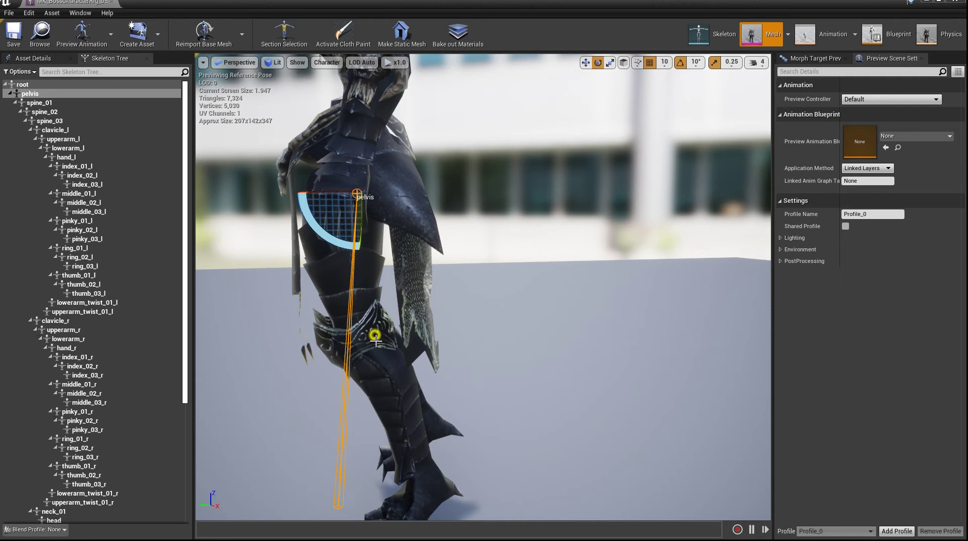
pyautogui.click(355, 336)
pyautogui.moveTo(297, 318)
pyautogui.mouseDown()
pyautogui.moveTo(300, 348)
pyautogui.moveTo(303, 322)
pyautogui.mouseUp()
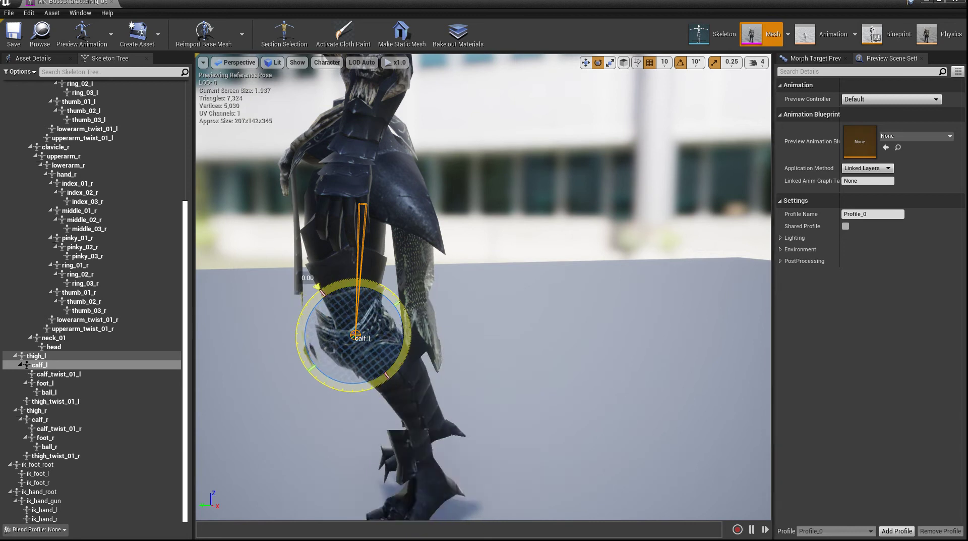
pyautogui.moveTo(303, 322)
pyautogui.mouseDown()
pyautogui.moveTo(568, 401)
pyautogui.moveTo(562, 391)
pyautogui.moveTo(562, 413)
pyautogui.moveTo(562, 394)
pyautogui.mouseUp()
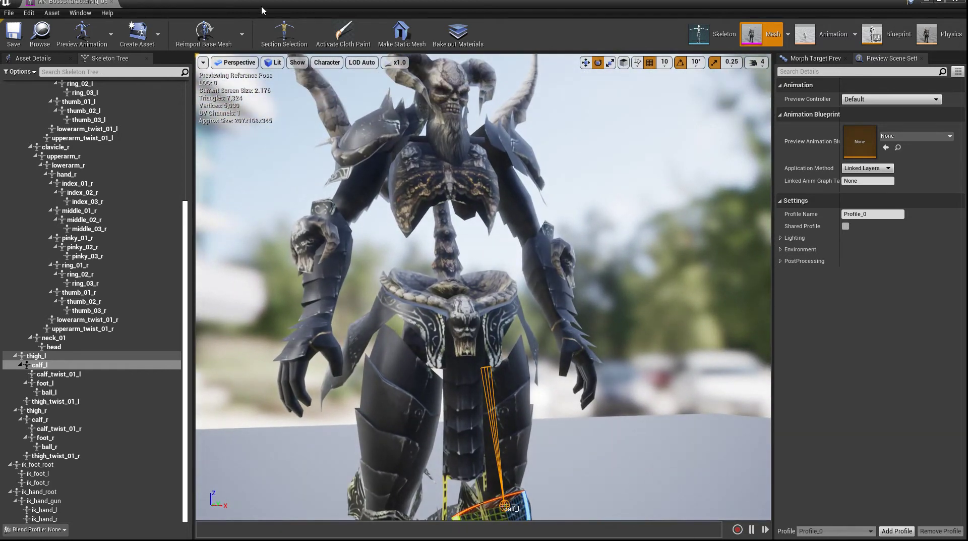
# Step: Switch back to Blender and select the demon rig in the viewport
pyautogui.hotkey('alt', 'Tab')
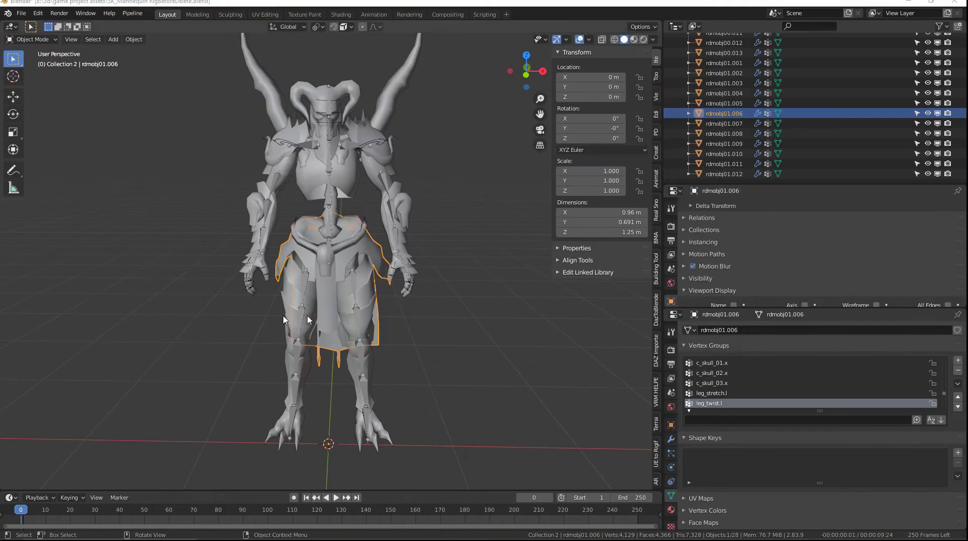
pyautogui.click(331, 230)
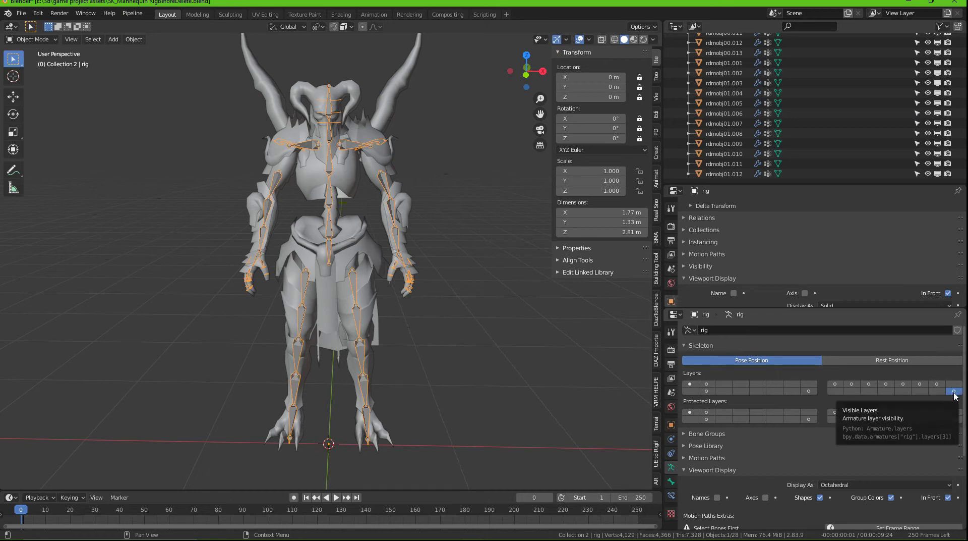
pyautogui.scroll(2, 321, 249)
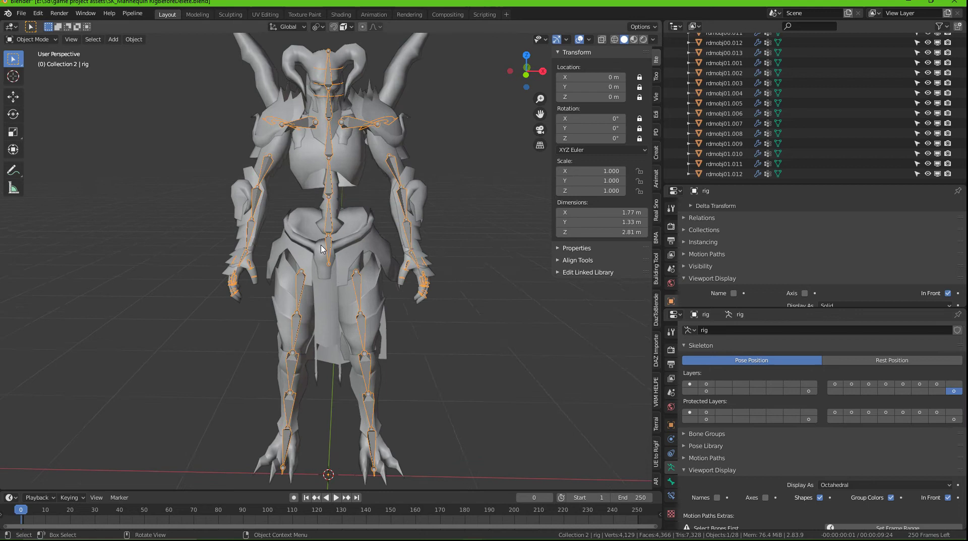
# Step: Put the rig in Pose Mode and select thigh_twist.r, leg_stretch.l and mirrored leg_stretch.r
pyautogui.click(28, 40)
pyautogui.click(38, 73)
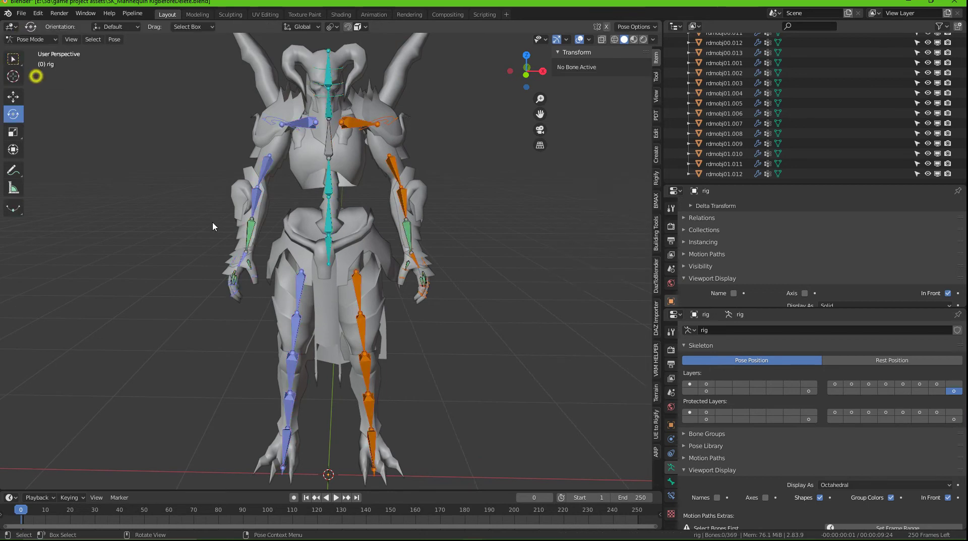
pyautogui.click(300, 291)
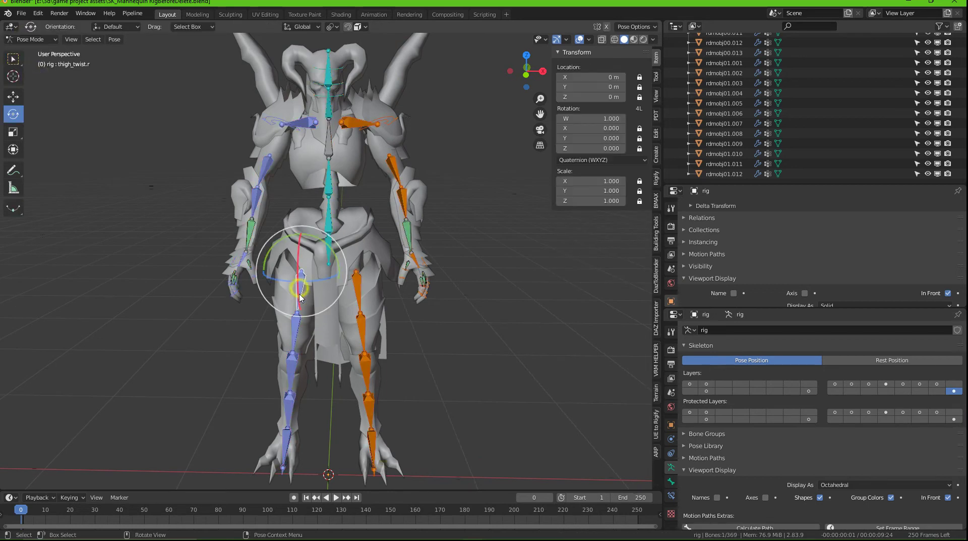
pyautogui.click(365, 365)
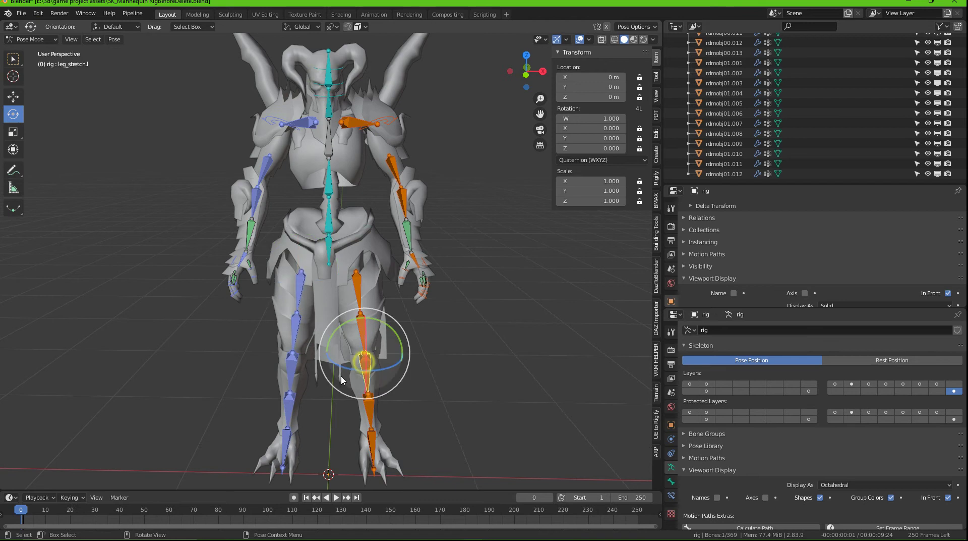
pyautogui.hotkey('ctrl', 'shift', 'm')
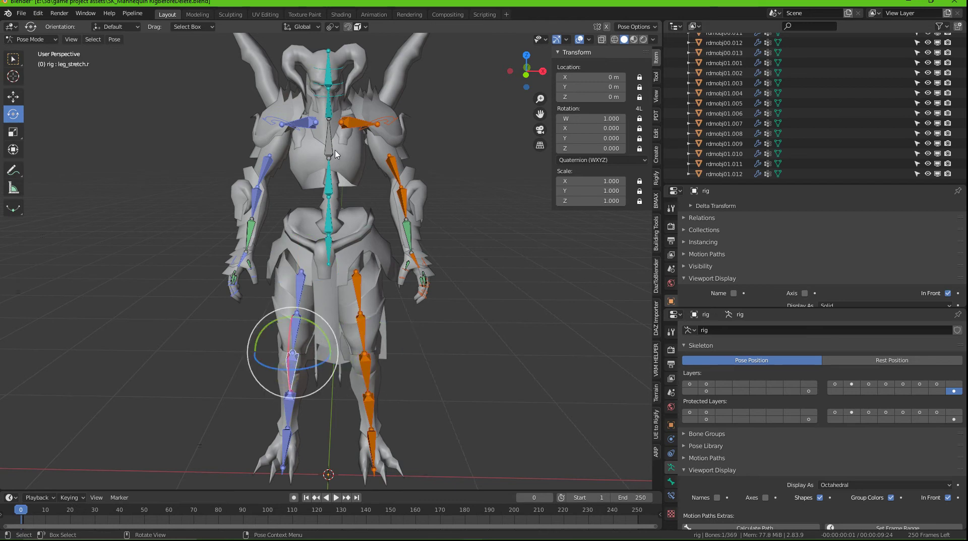
# Step: Inspect the spine_03.x and c_arm_twist_offset.l control bones
pyautogui.click(329, 147)
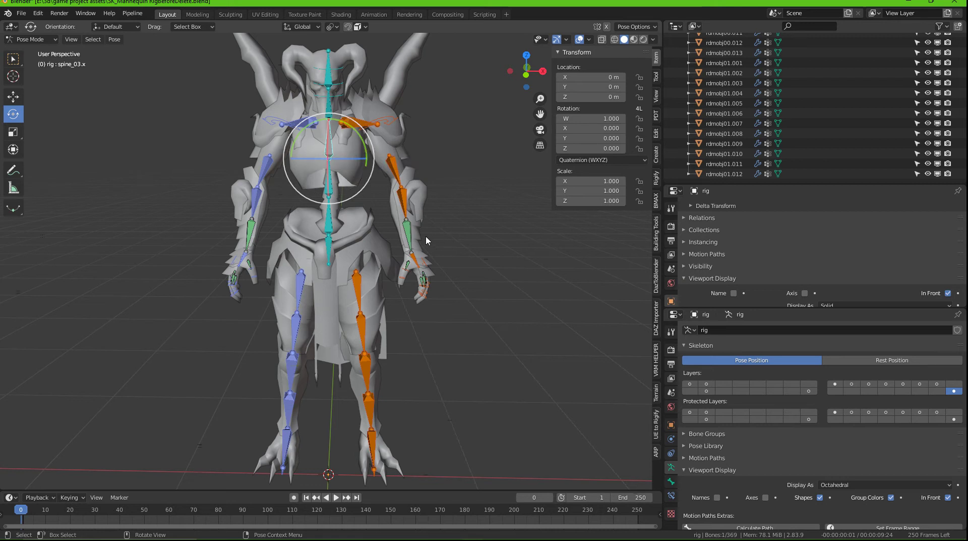
pyautogui.keyDown('ctrl'); pyautogui.click(387, 121); pyautogui.keyUp('ctrl')
pyautogui.keyDown('ctrl'); pyautogui.click(389, 123); pyautogui.keyUp('ctrl')
pyautogui.click(388, 123)
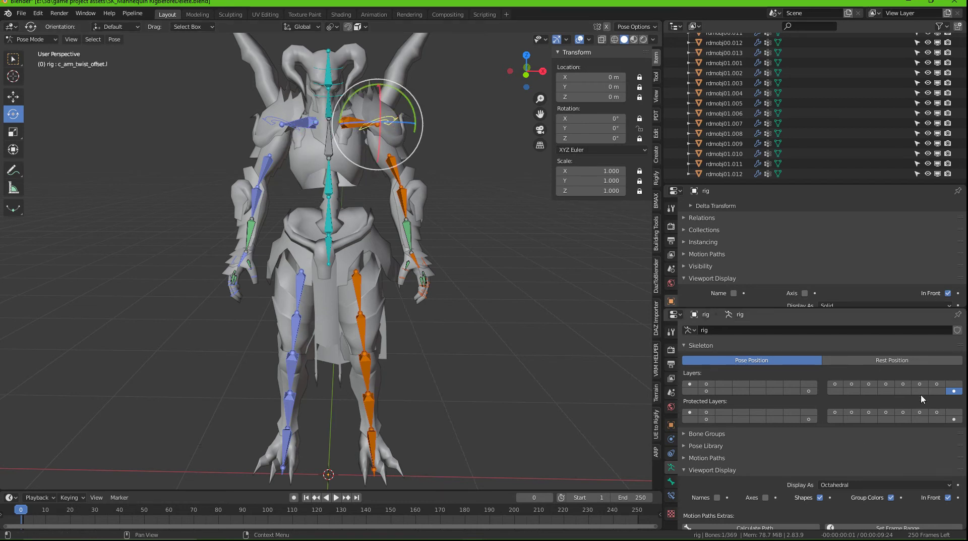
pyautogui.click(31, 39)
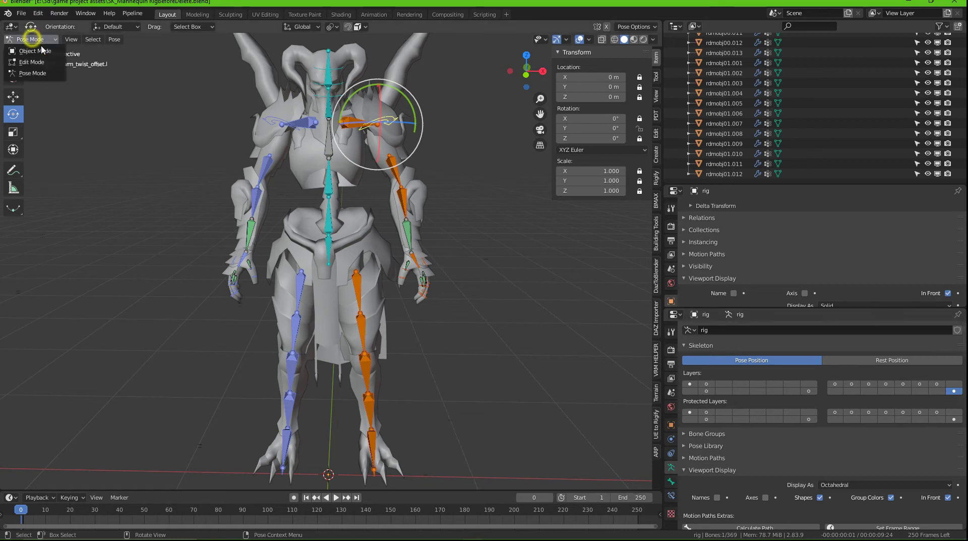
# Step: Select the skirt mesh together with the rig, undoing a stray forearm selection
pyautogui.click(324, 290)
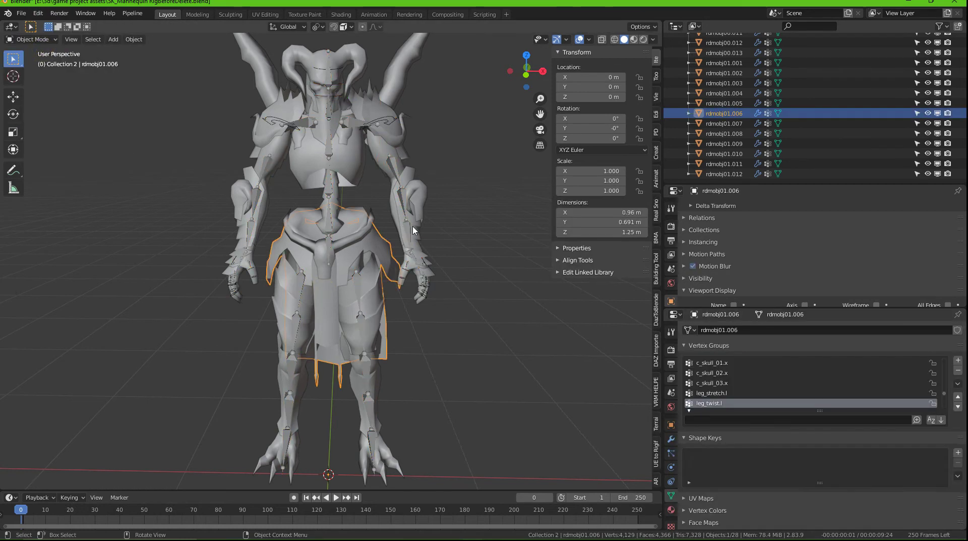
pyautogui.keyDown('shift'); pyautogui.click(406, 233); pyautogui.keyUp('shift')
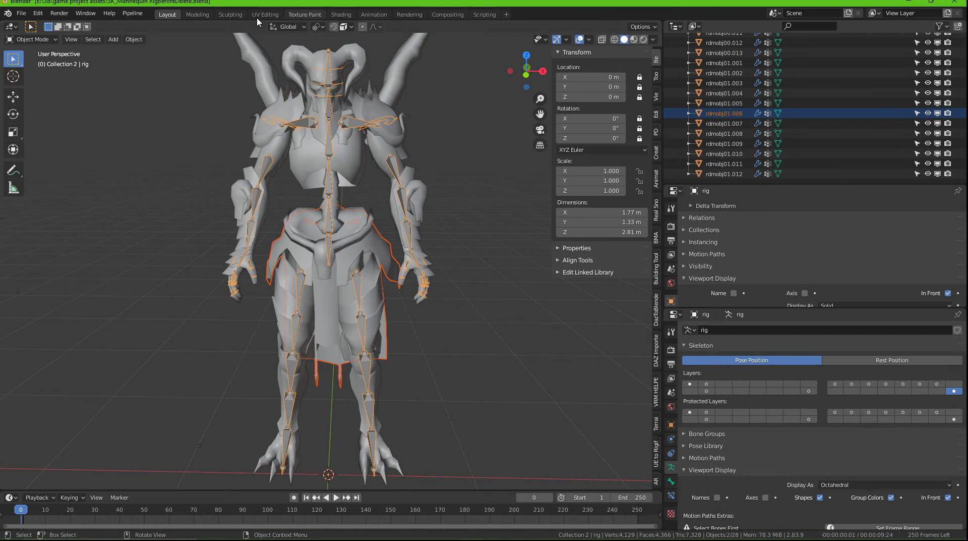
pyautogui.click(412, 235)
pyautogui.hotkey('ctrl', 'z')
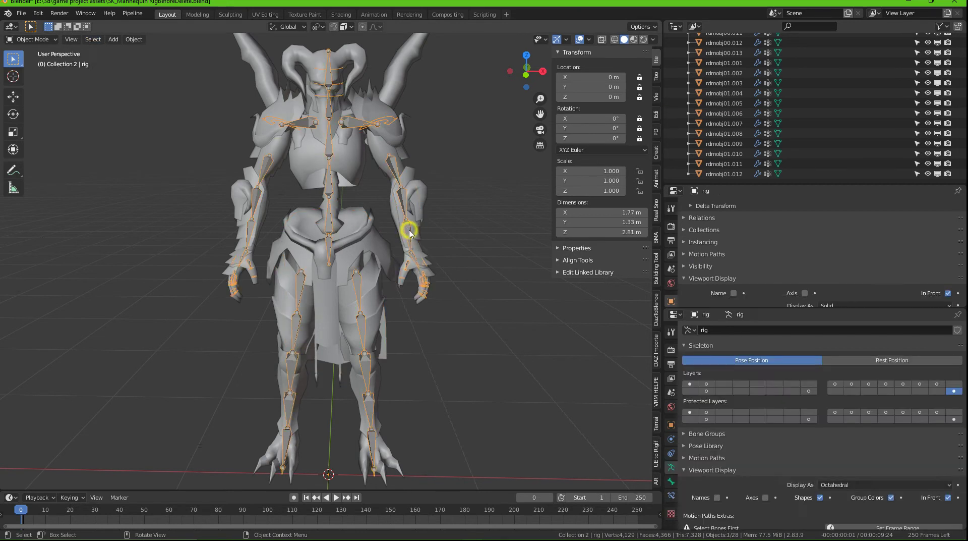
pyautogui.keyDown('shift'); pyautogui.click(331, 304); pyautogui.keyUp('shift')
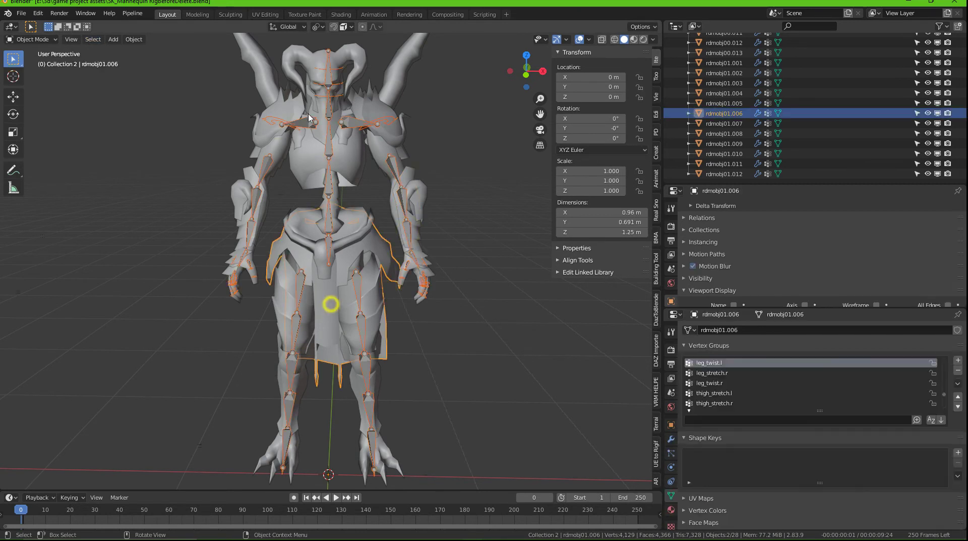
pyautogui.click(36, 42)
# Step: Enter Weight Paint, isolate the skirt, and check left thigh twist, shin, leg twist and foot weights
pyautogui.click(48, 98)
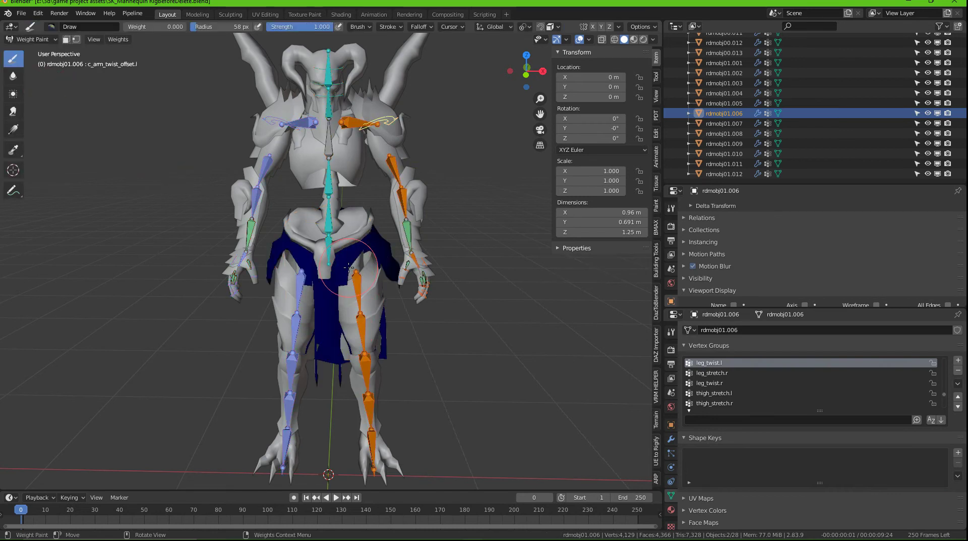
pyautogui.press('KP_Divide')
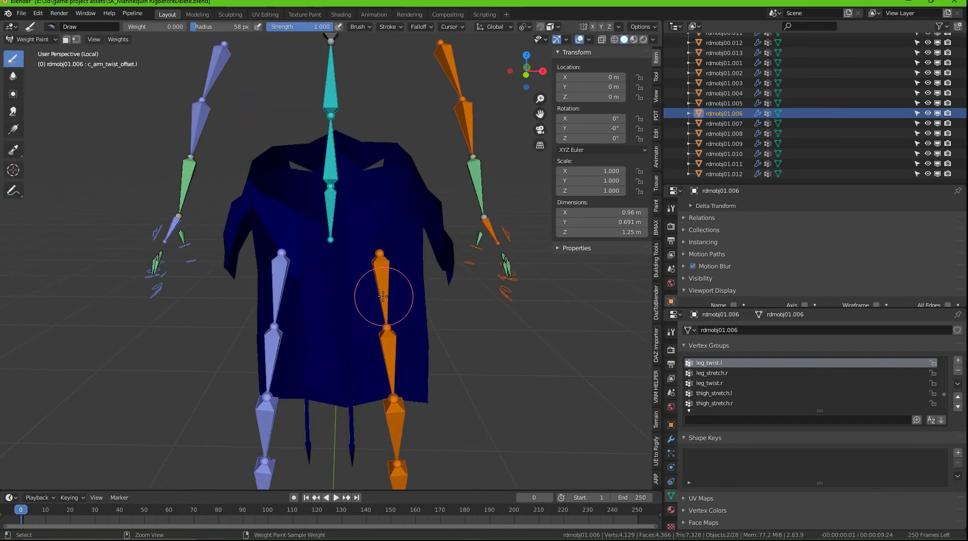
pyautogui.keyDown('ctrl'); pyautogui.click(383, 298); pyautogui.keyUp('ctrl')
pyautogui.keyDown('ctrl'); pyautogui.click(391, 383); pyautogui.keyUp('ctrl')
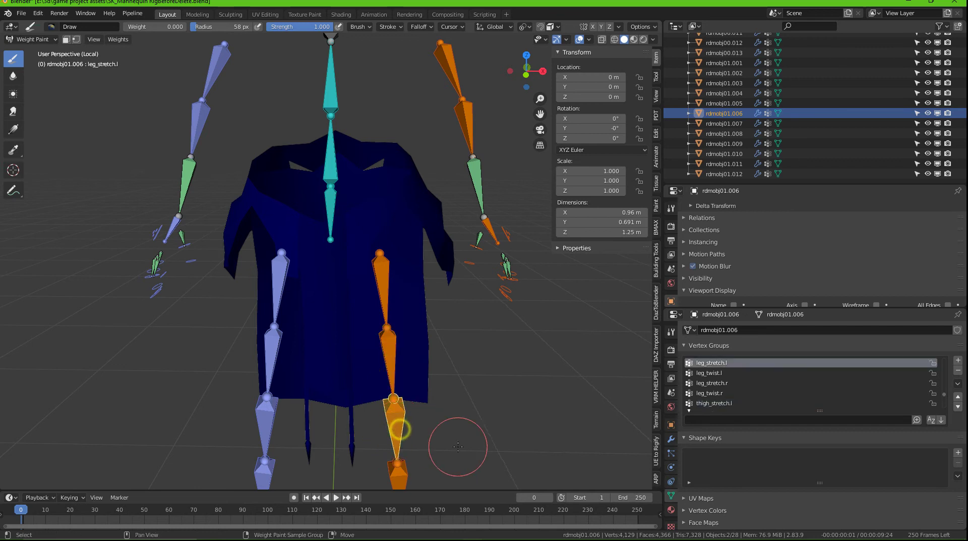
pyautogui.scroll(3, 360, 353)
pyautogui.keyDown('ctrl'); pyautogui.click(373, 367); pyautogui.keyUp('ctrl')
pyautogui.keyDown('ctrl'); pyautogui.click(378, 422); pyautogui.keyUp('ctrl')
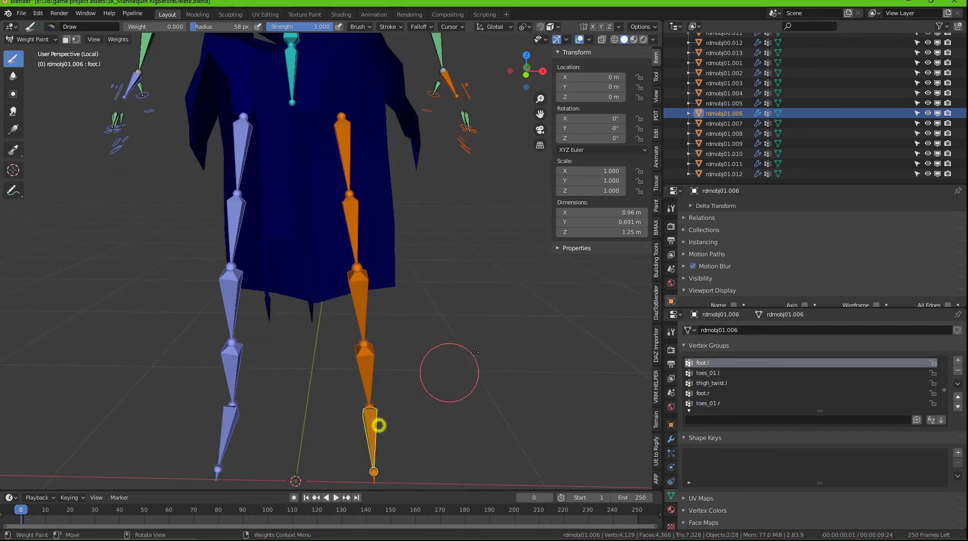
pyautogui.moveTo(379, 422)
pyautogui.mouseDown(button='middle')
pyautogui.moveTo(268, 364)
pyautogui.moveTo(400, 411)
pyautogui.mouseUp(button='middle')
# Step: Check the right leg bones' weights from thigh twist to foot, all solid blue
pyautogui.keyDown('ctrl'); pyautogui.click(411, 346); pyautogui.keyUp('ctrl')
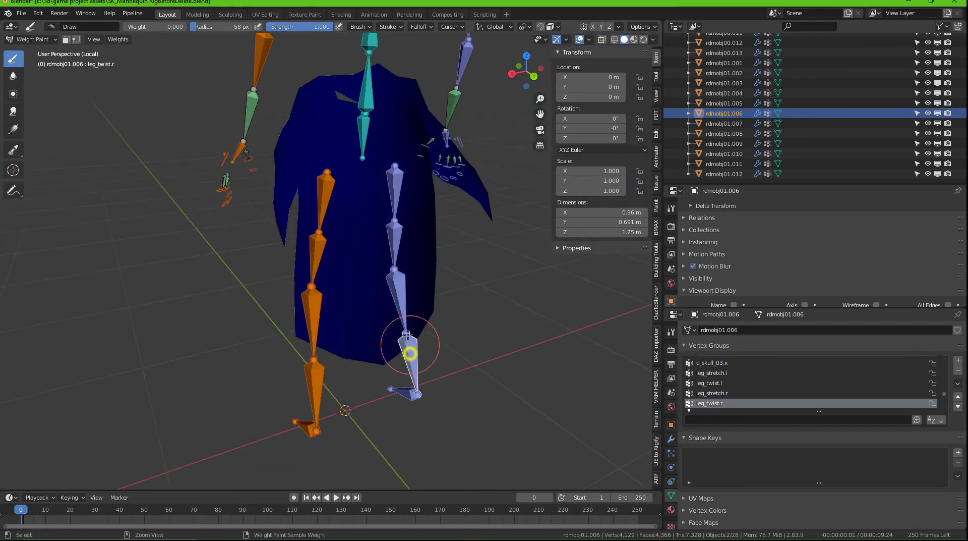
pyautogui.keyDown('ctrl'); pyautogui.click(402, 297); pyautogui.keyUp('ctrl')
pyautogui.keyDown('ctrl'); pyautogui.click(395, 237); pyautogui.keyUp('ctrl')
pyautogui.keyDown('ctrl'); pyautogui.click(398, 186); pyautogui.keyUp('ctrl')
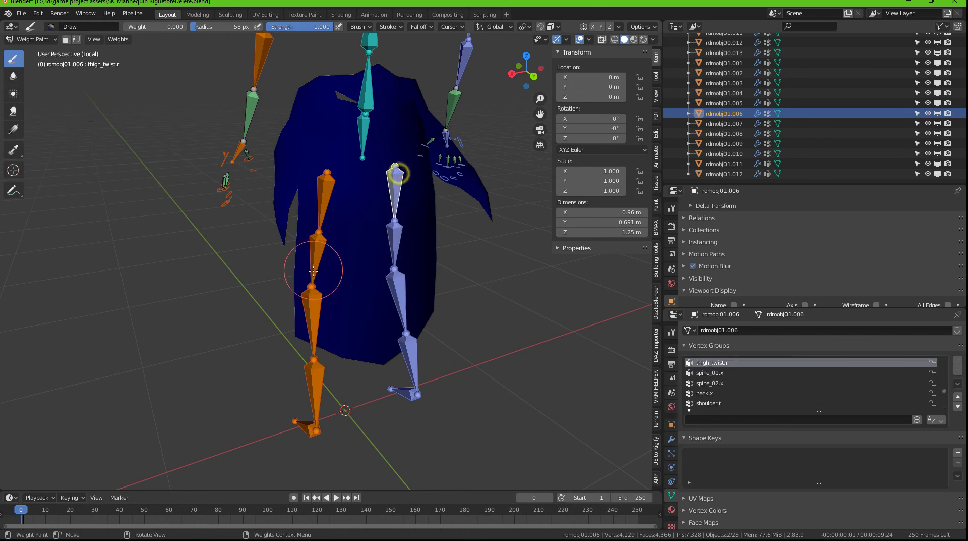
pyautogui.moveTo(319, 264)
pyautogui.mouseDown(button='middle')
pyautogui.moveTo(375, 274)
pyautogui.moveTo(424, 353)
pyautogui.mouseUp(button='middle')
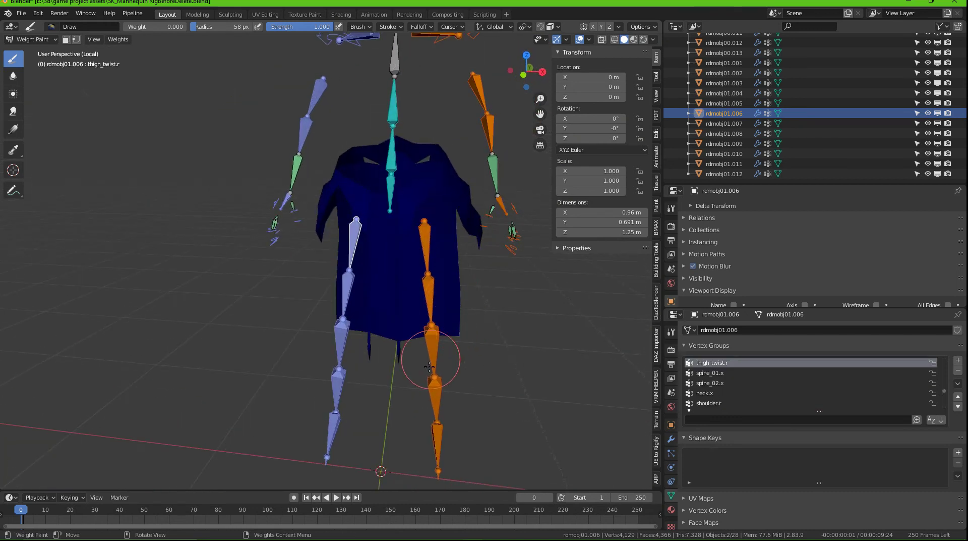
pyautogui.keyDown('ctrl'); pyautogui.click(440, 353); pyautogui.keyUp('ctrl')
pyautogui.keyDown('ctrl'); pyautogui.click(433, 437); pyautogui.keyUp('ctrl')
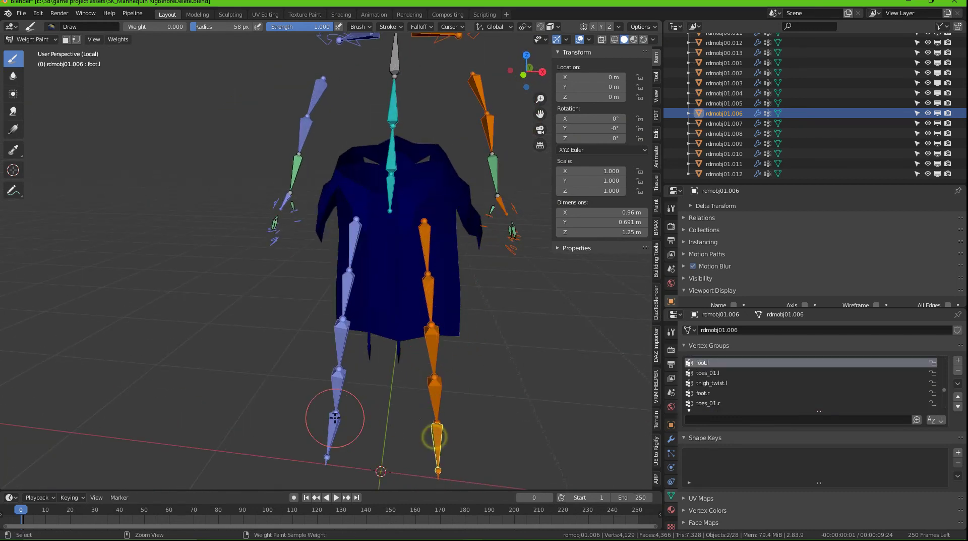
pyautogui.keyDown('ctrl'); pyautogui.click(337, 380); pyautogui.keyUp('ctrl')
pyautogui.keyDown('ctrl'); pyautogui.click(344, 322); pyautogui.keyUp('ctrl')
pyautogui.keyDown('ctrl'); pyautogui.click(351, 275); pyautogui.keyUp('ctrl')
pyautogui.keyDown('ctrl'); pyautogui.click(356, 237); pyautogui.keyUp('ctrl')
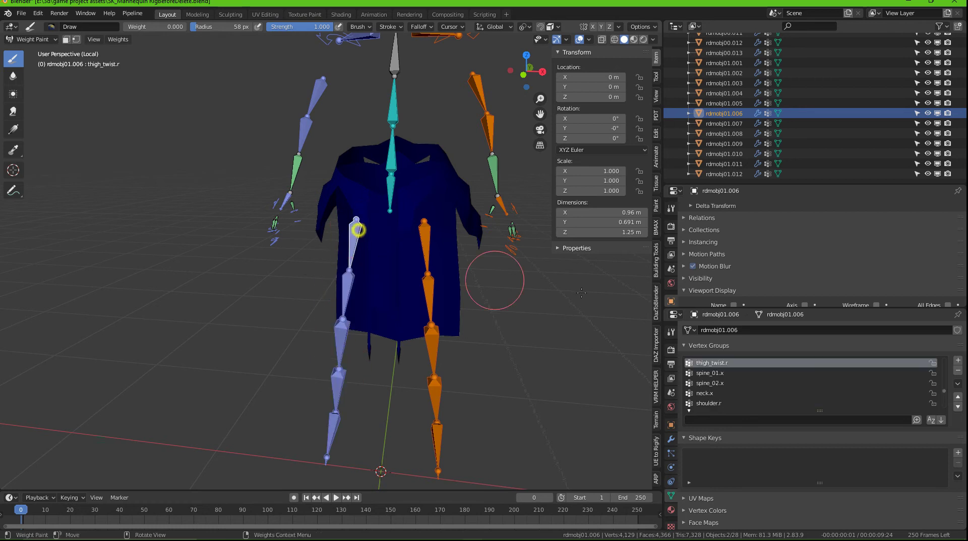
# Step: Return to Object Mode, exit local view and reselect the skirt mesh
pyautogui.click(34, 39)
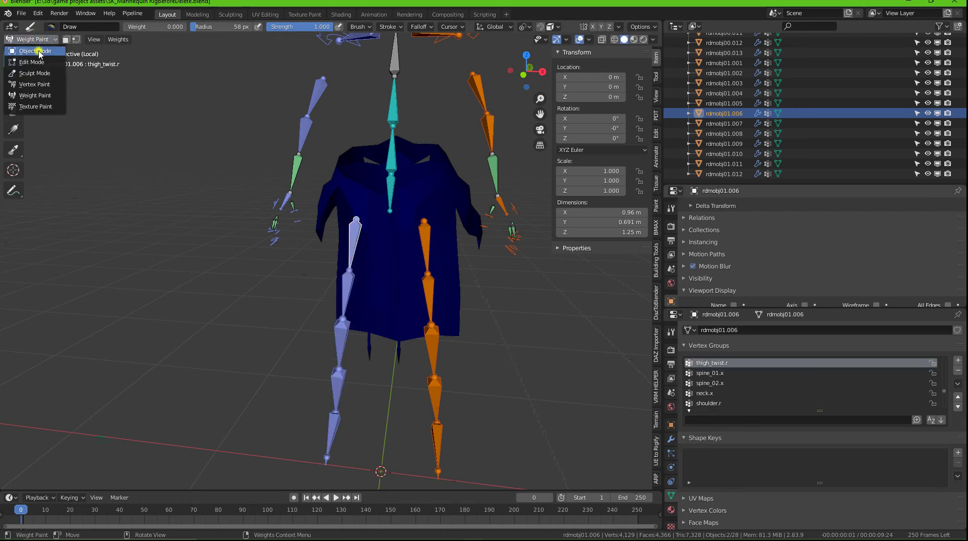
pyautogui.click(27, 46)
pyautogui.press('KP_Divide')
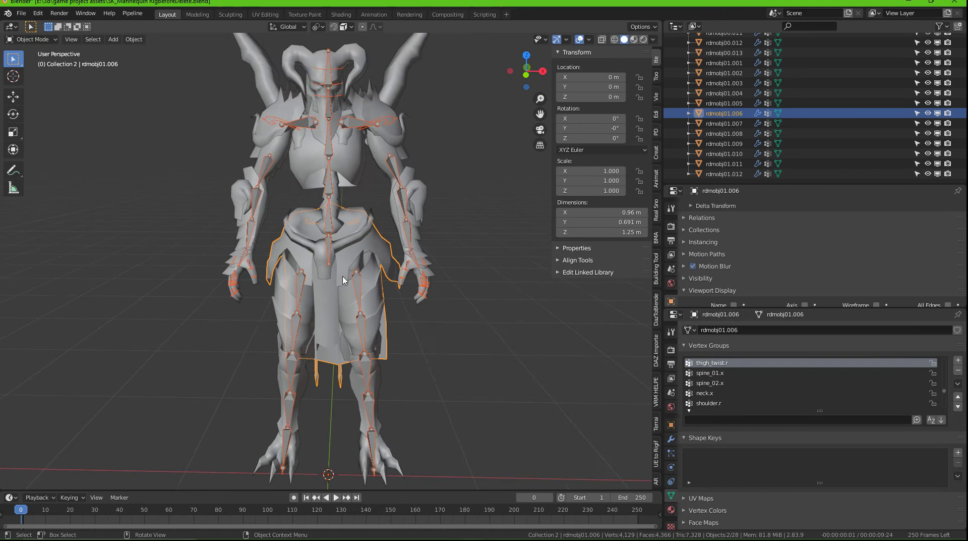
pyautogui.click(355, 306)
pyautogui.click(357, 300)
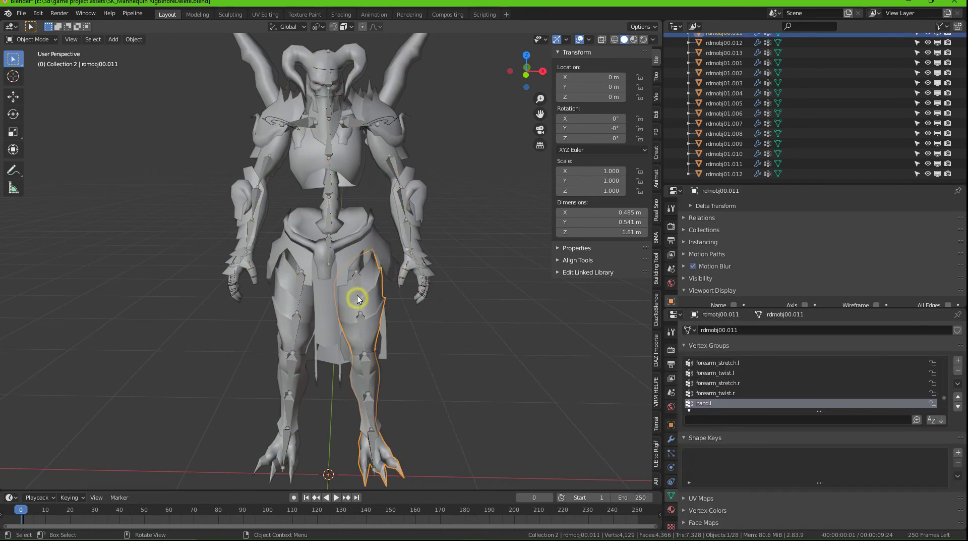
pyautogui.click(372, 250)
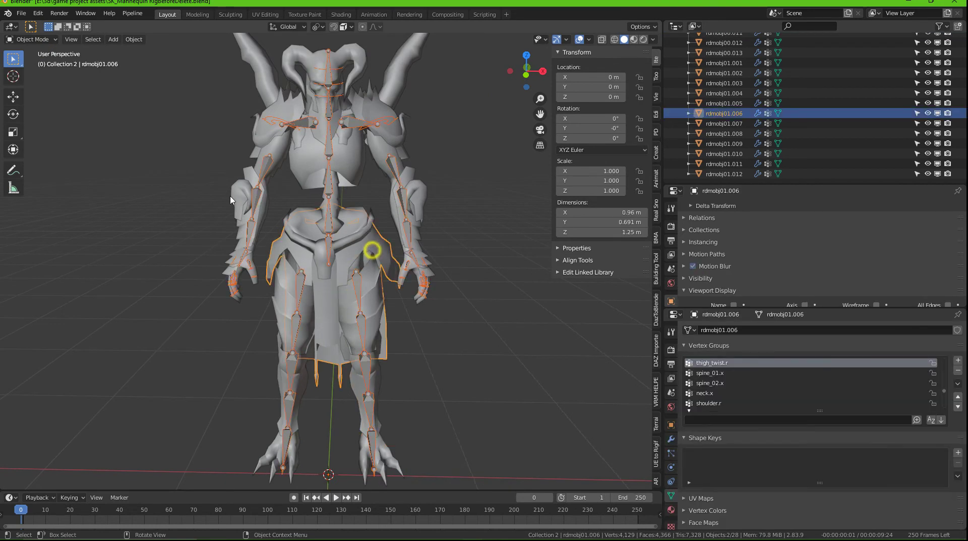
# Step: Inspect the skirt's modifiers and particle systems in Weight Paint, then return to Object Mode
pyautogui.click(34, 40)
pyautogui.click(38, 96)
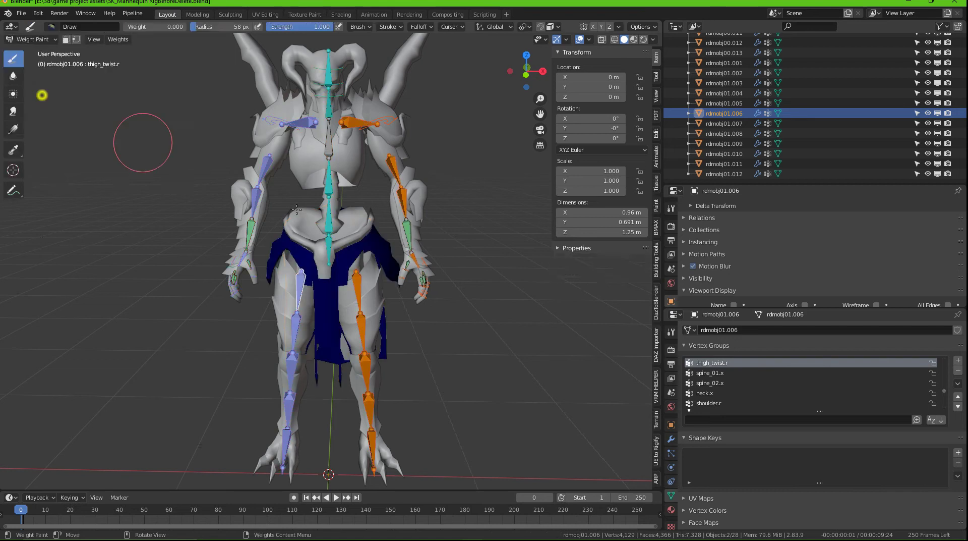
pyautogui.click(670, 441)
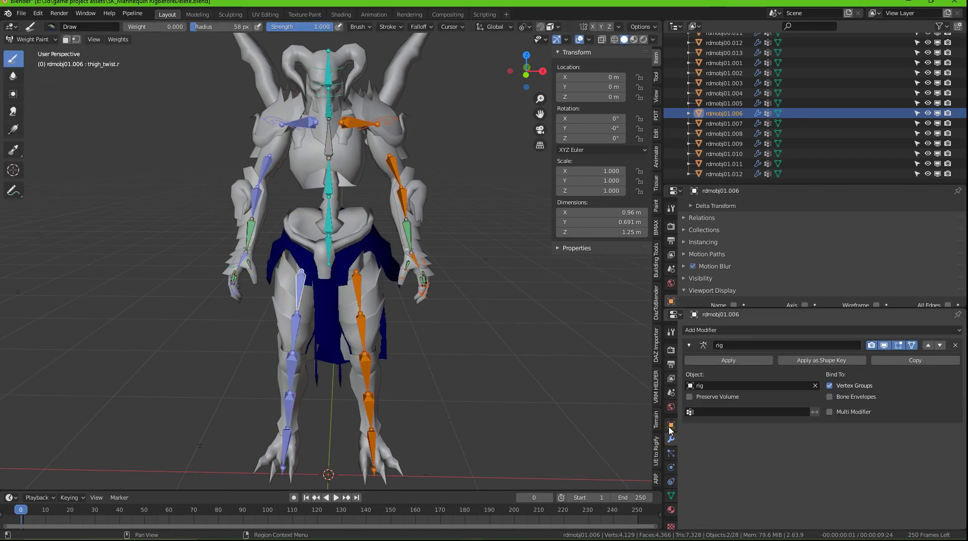
pyautogui.click(671, 453)
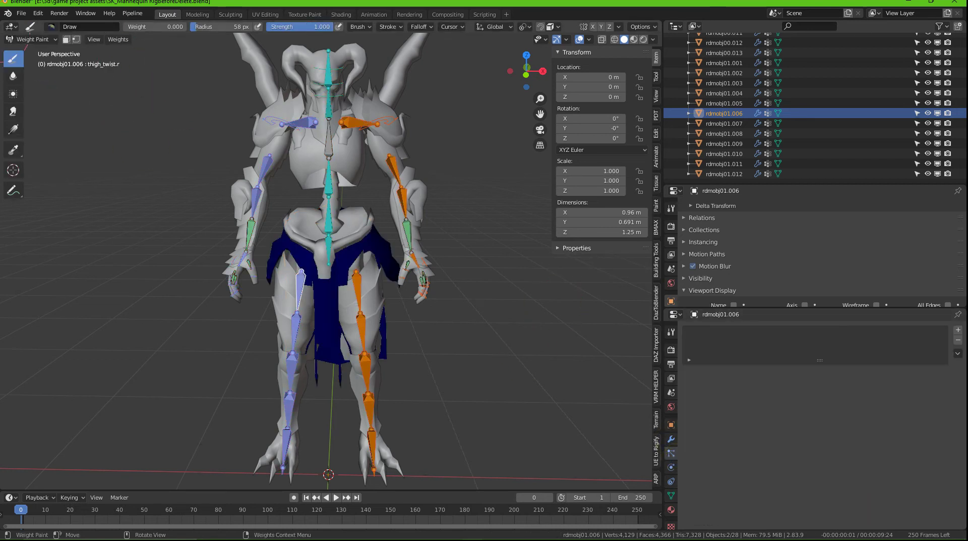
pyautogui.click(35, 40)
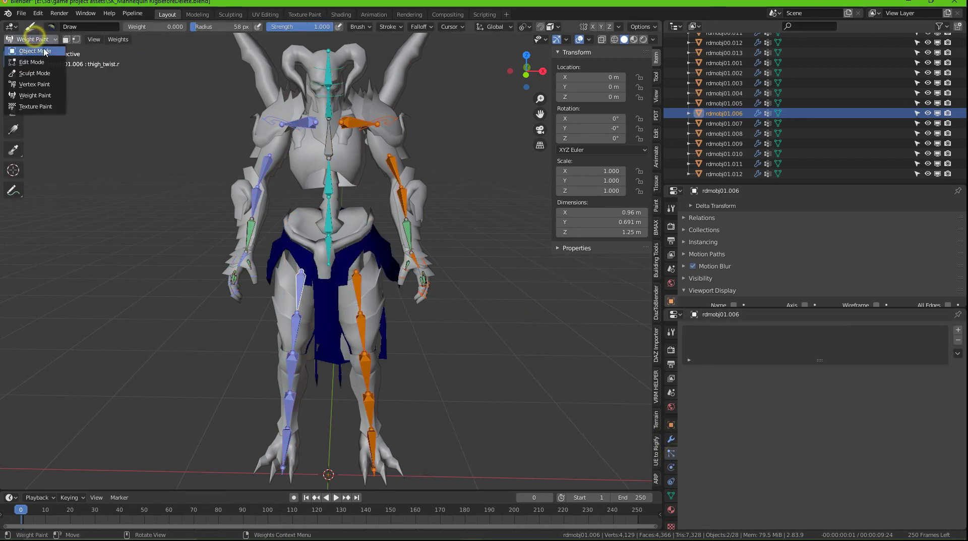
# Step: Put the rig in Pose Mode and show its control bone layer
pyautogui.click(397, 172)
pyautogui.hotkey('ctrl', 'Tab')
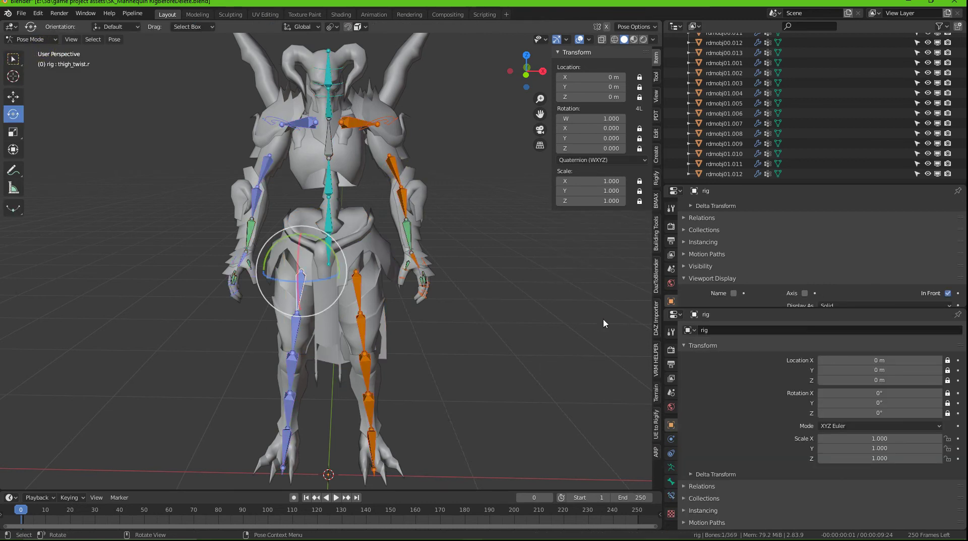
pyautogui.click(669, 467)
pyautogui.keyDown('shift'); pyautogui.click(690, 383); pyautogui.keyUp('shift')
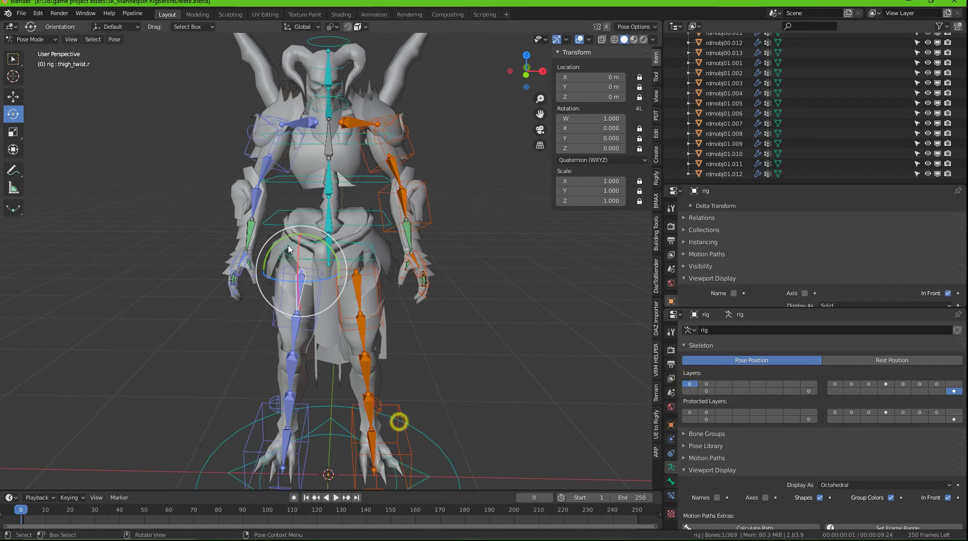
# Step: Test-rotate the left foot IK control about 28 degrees, then cancel back to rest
pyautogui.click(391, 450)
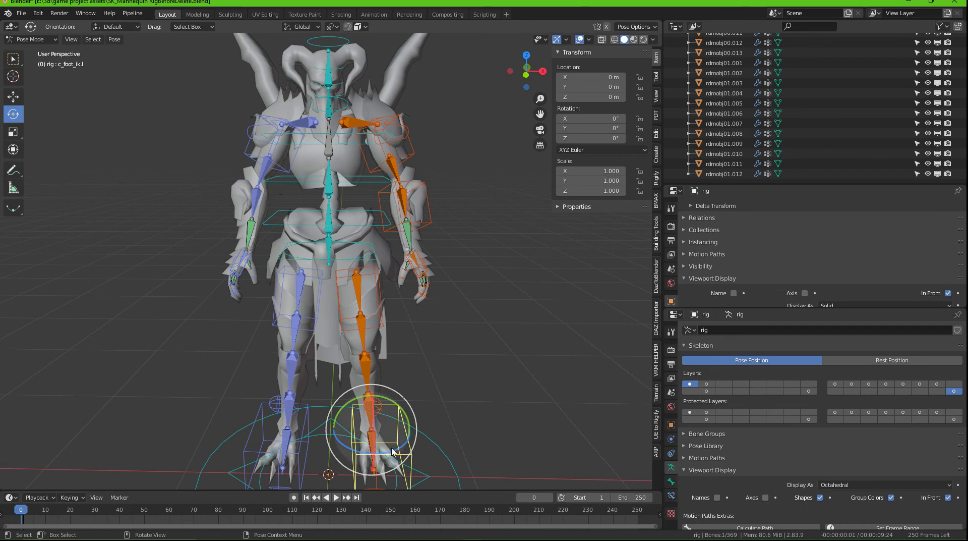
pyautogui.moveTo(396, 453)
pyautogui.mouseDown()
pyautogui.moveTo(414, 440)
pyautogui.moveTo(398, 439)
pyautogui.moveTo(442, 431)
pyautogui.moveTo(425, 434)
pyautogui.mouseUp()
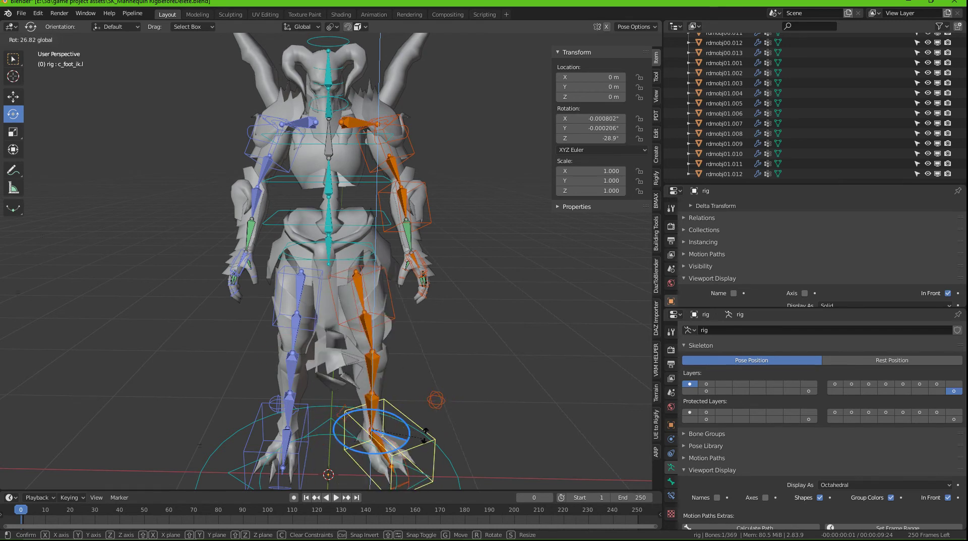
pyautogui.rightClick(425, 435)
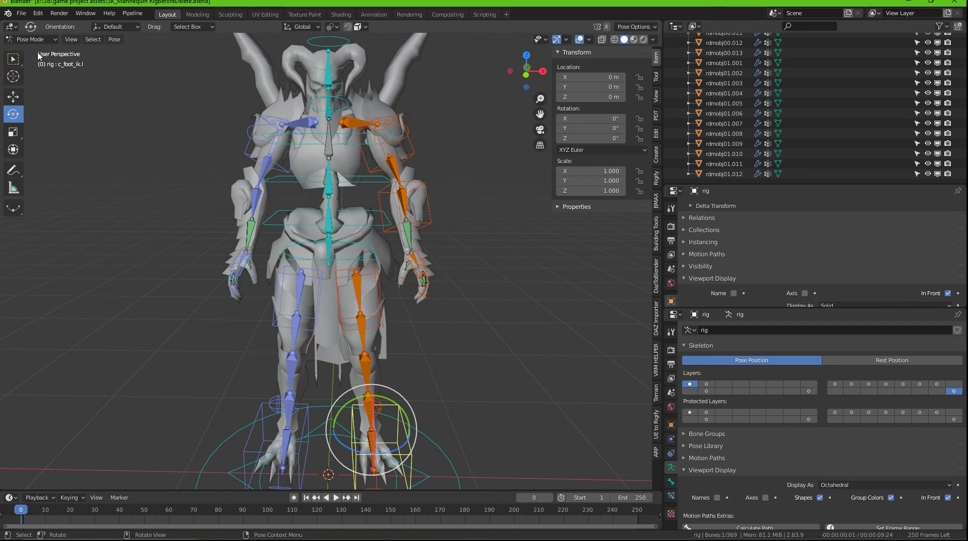
pyautogui.click(36, 41)
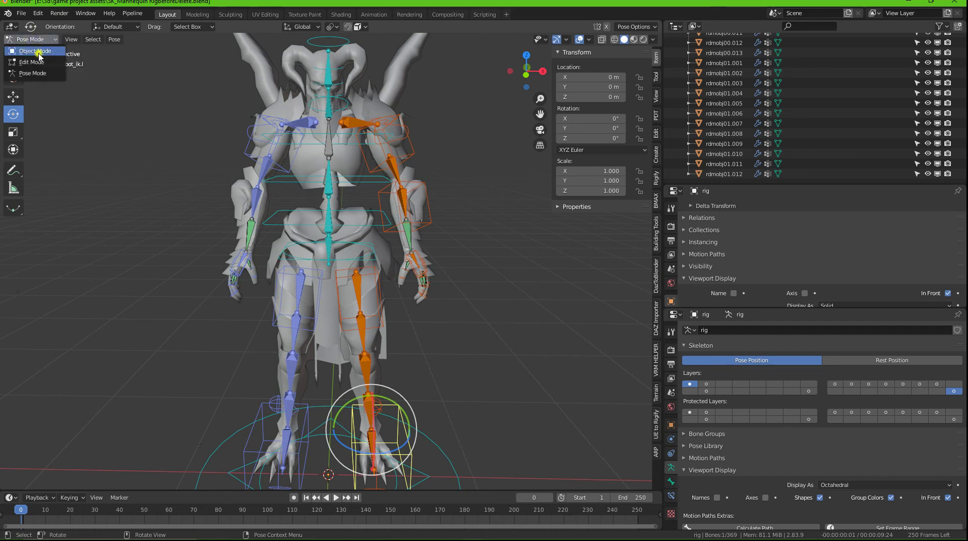
# Step: Return to Object Mode, select the rig plus skirt rdmobj01.006, and enter Weight Paint
pyautogui.click(40, 54)
pyautogui.keyDown('shift'); pyautogui.click(354, 338); pyautogui.keyUp('shift')
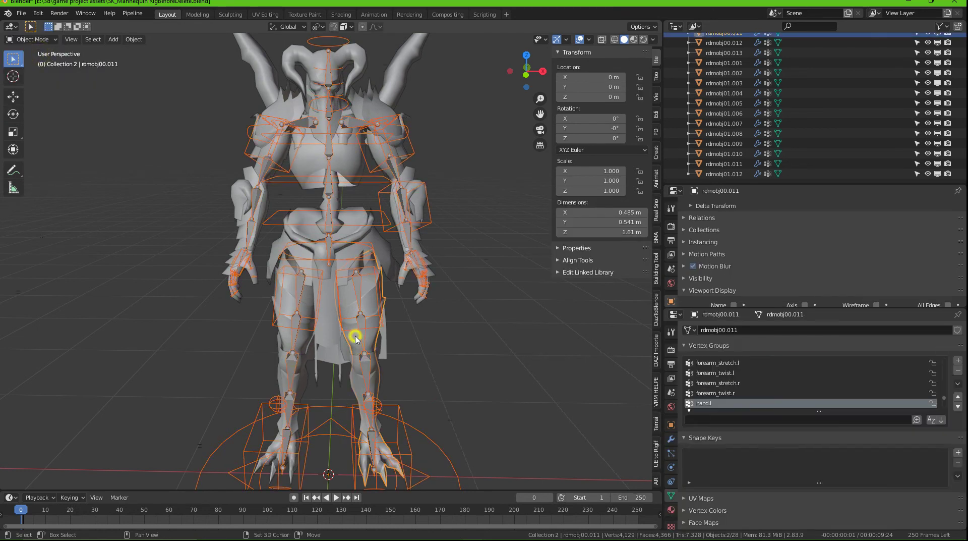
pyautogui.click(354, 426)
pyautogui.keyDown('shift'); pyautogui.click(384, 329); pyautogui.keyUp('shift')
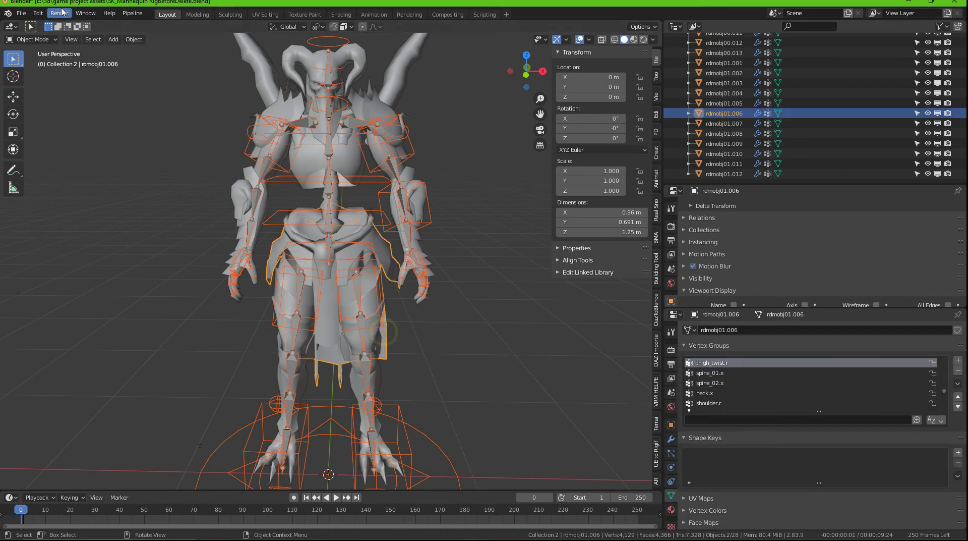
pyautogui.click(37, 40)
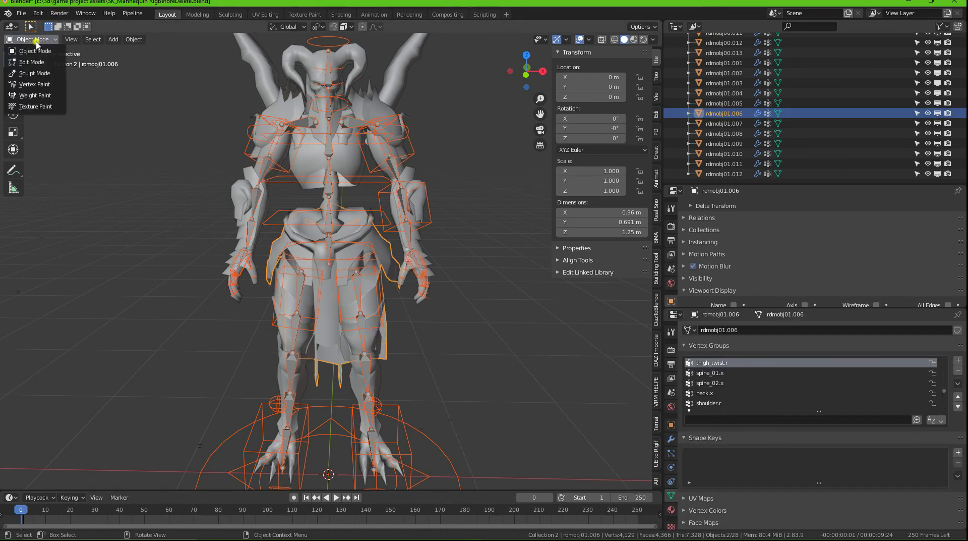
pyautogui.click(34, 95)
# Step: View the skirt weights for c_pos, leg_stretch.l and c_foot_ik.l, all showing blue
pyautogui.keyDown('ctrl'); pyautogui.click(398, 420); pyautogui.keyUp('ctrl')
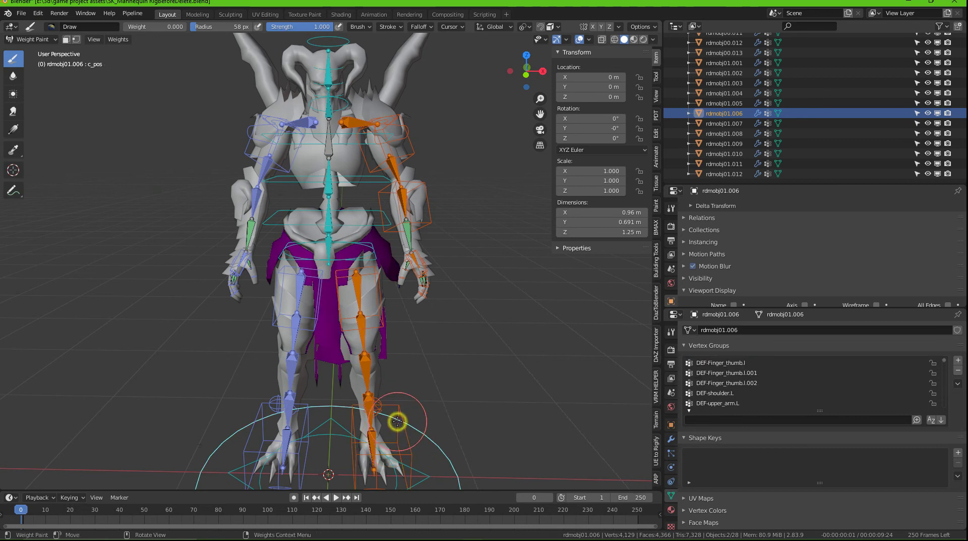
pyautogui.moveTo(398, 420)
pyautogui.mouseDown(button='middle')
pyautogui.moveTo(315, 316)
pyautogui.moveTo(384, 353)
pyautogui.moveTo(443, 429)
pyautogui.mouseUp(button='middle')
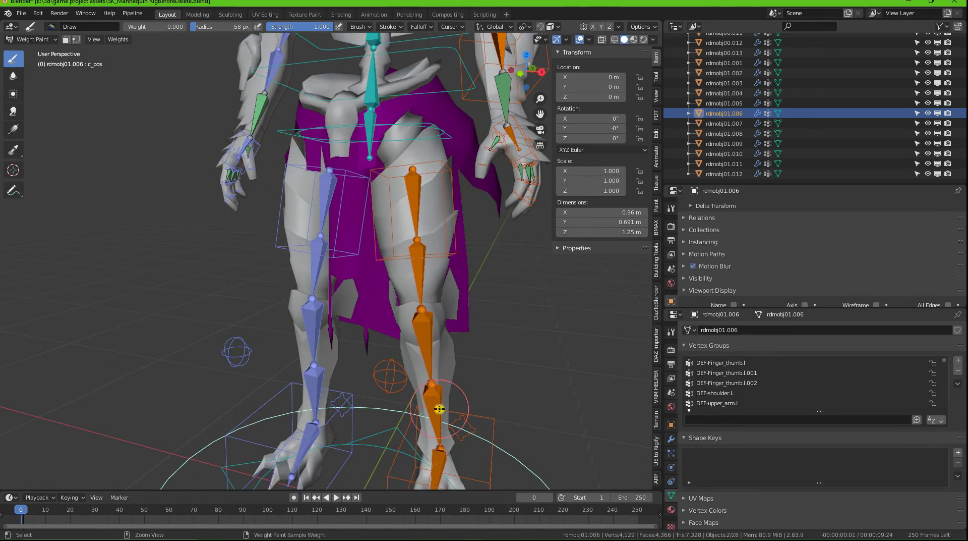
pyautogui.keyDown('ctrl'); pyautogui.click(426, 343); pyautogui.keyUp('ctrl')
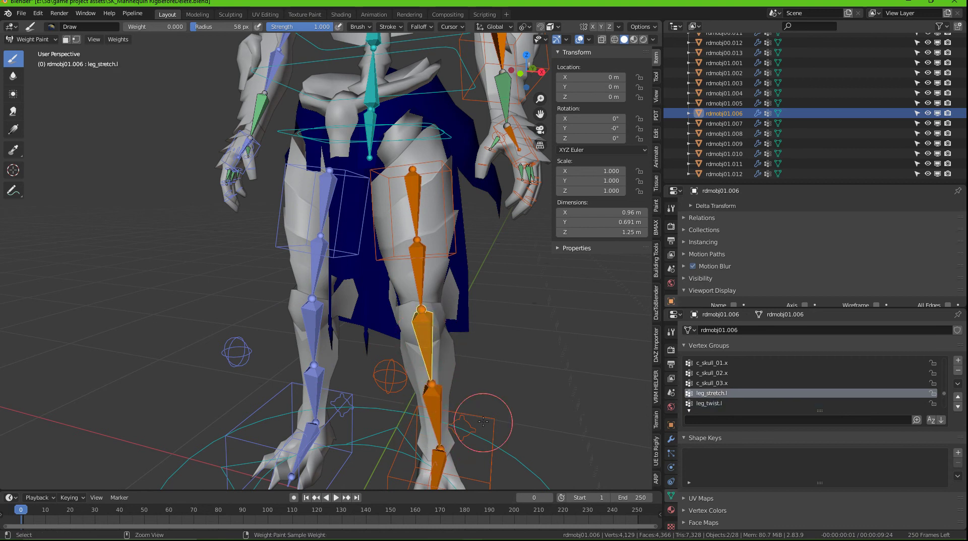
pyautogui.keyDown('ctrl'); pyautogui.click(464, 422); pyautogui.keyUp('ctrl')
pyautogui.keyDown('ctrl'); pyautogui.click(486, 413); pyautogui.keyUp('ctrl')
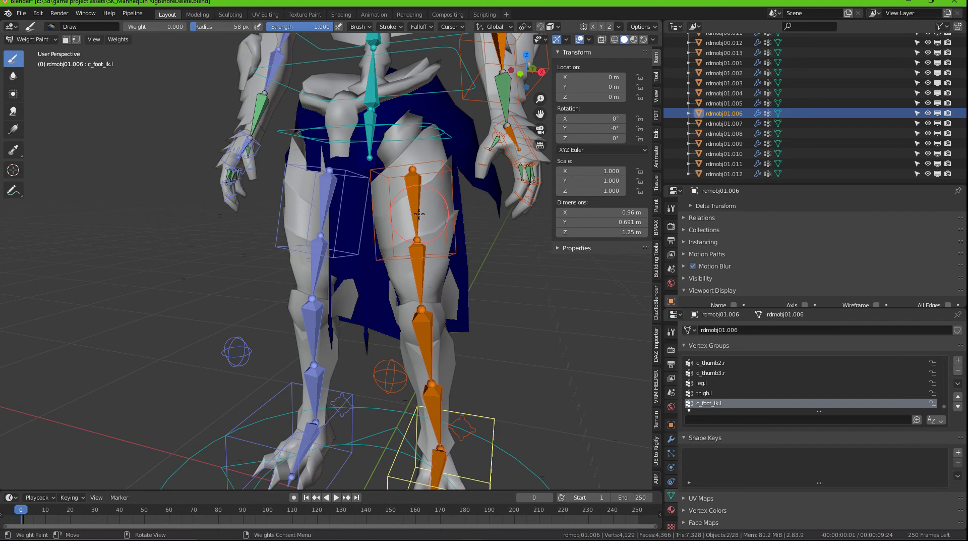
pyautogui.scroll(-3, 419, 214)
pyautogui.scroll(-2, 408, 231)
pyautogui.scroll(-1, 404, 237)
pyautogui.scroll(3, 401, 312)
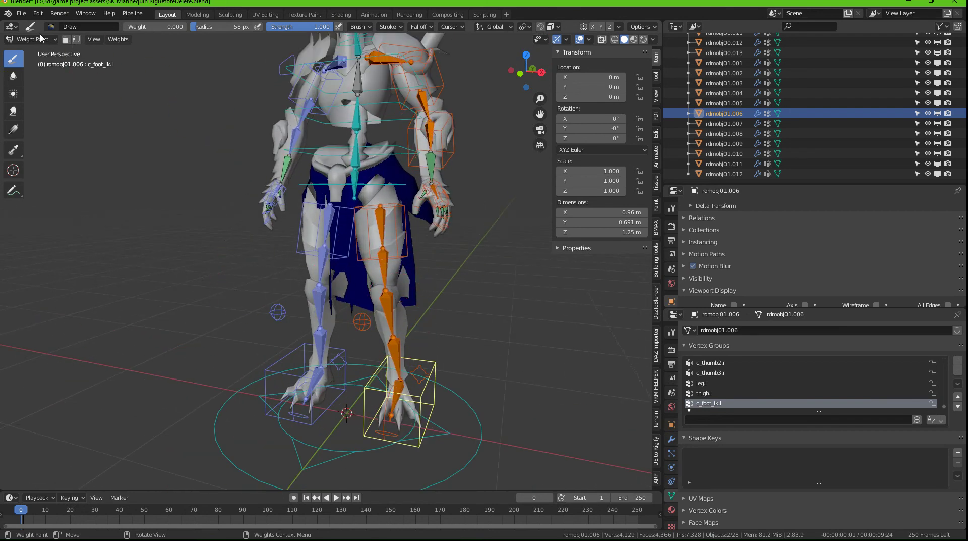
pyautogui.moveTo(399, 330); pyautogui.dragTo(456, 335, button='middle')
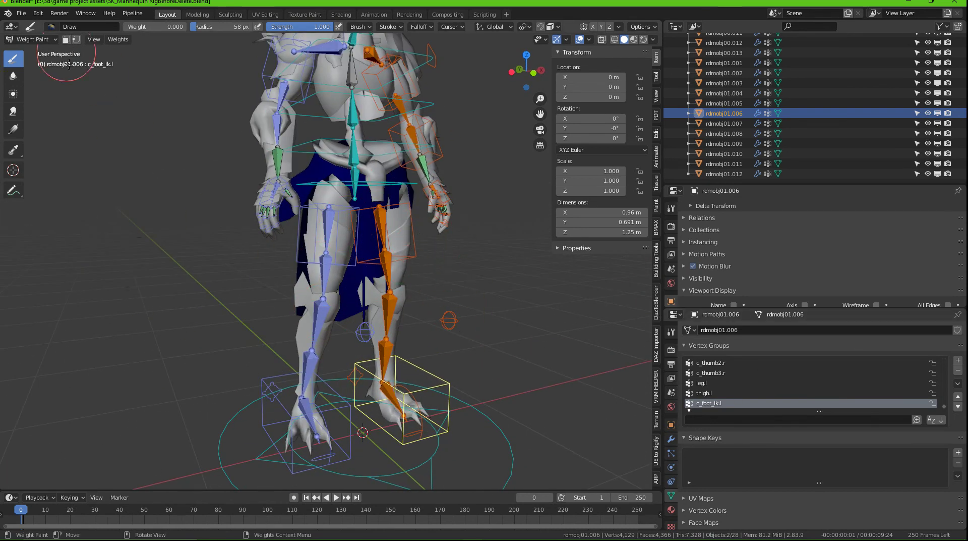
# Step: Put the skirt alone into Weight Paint, without the rig selected
pyautogui.click(30, 39)
pyautogui.click(27, 40)
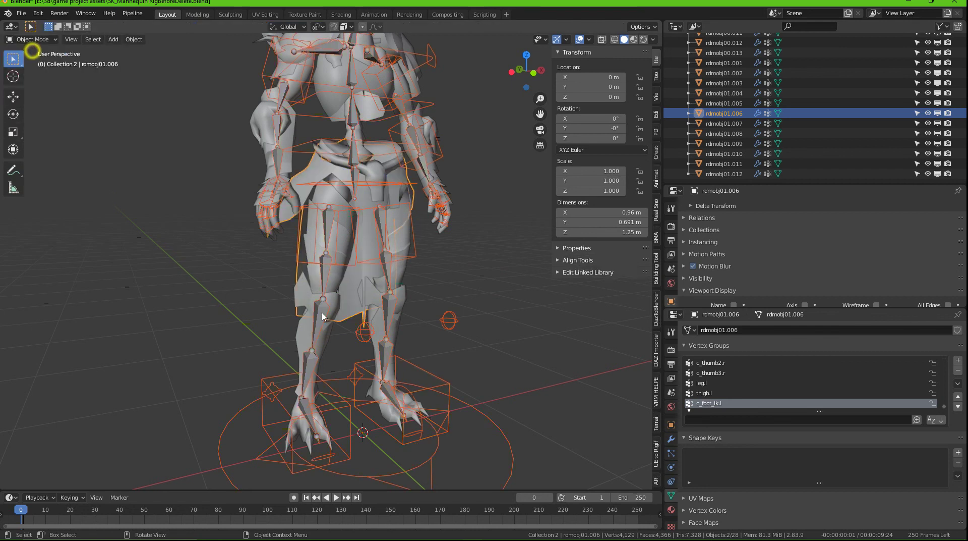
pyautogui.click(361, 314)
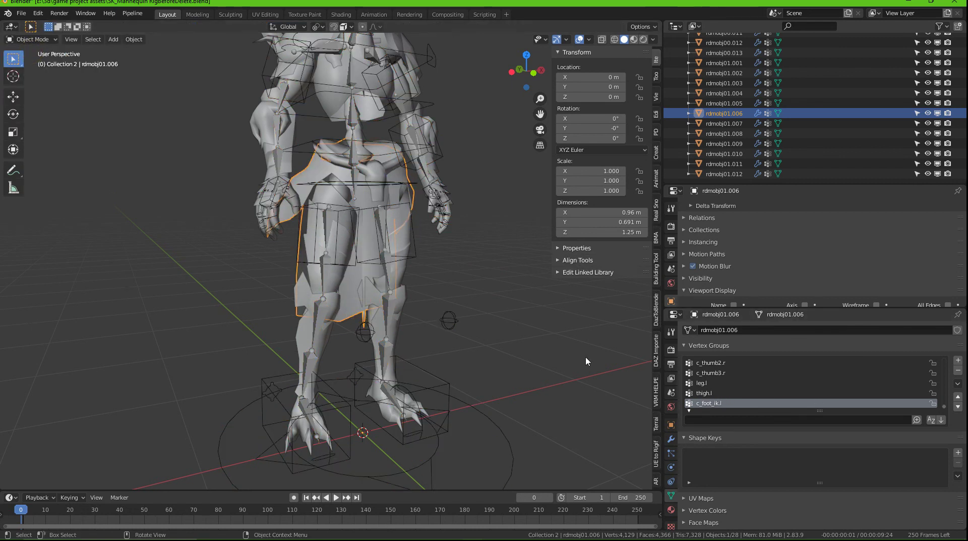
pyautogui.click(30, 40)
pyautogui.click(30, 100)
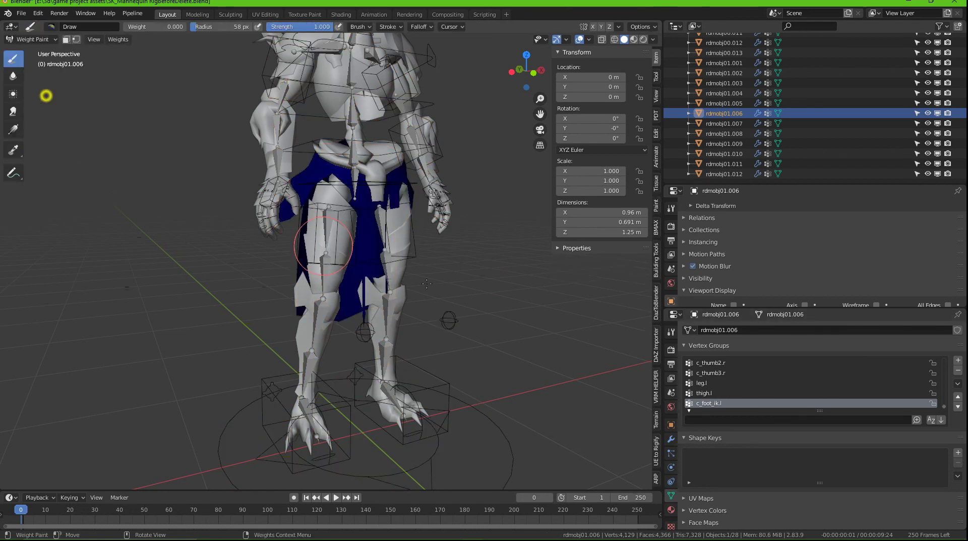
# Step: Make c_thumb3.r the active vertex group and view the back of the skirt
pyautogui.scroll(-1, 804, 394)
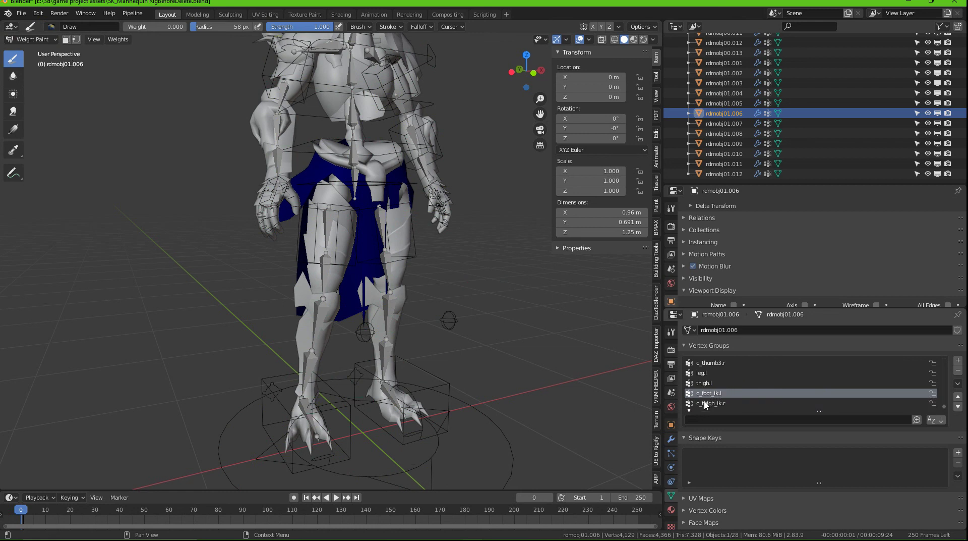
pyautogui.click(704, 383)
pyautogui.click(705, 362)
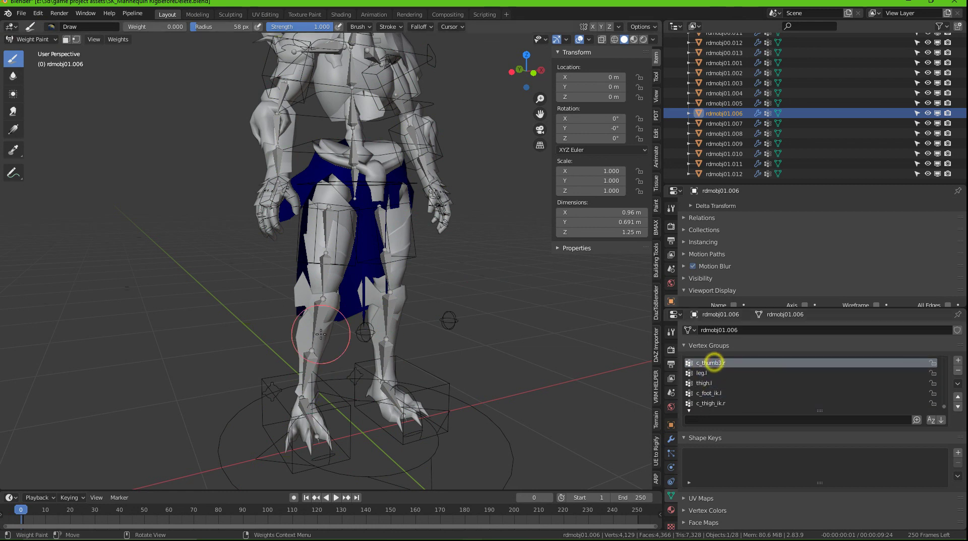
pyautogui.moveTo(149, 326)
pyautogui.mouseDown(button='middle')
pyautogui.moveTo(218, 353)
pyautogui.moveTo(363, 378)
pyautogui.mouseUp(button='middle')
# Step: Step through further vertex groups to spine_02.x, orbiting to confirm the skirt stays blue
pyautogui.scroll(3, 323, 380)
pyautogui.scroll(5, 802, 381)
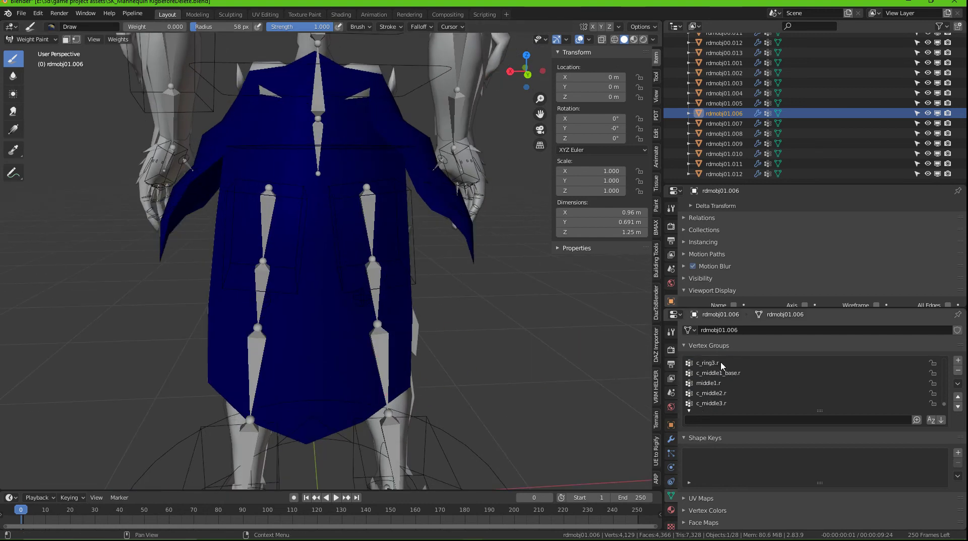
pyautogui.click(722, 364)
pyautogui.scroll(5, 727, 368)
pyautogui.click(726, 372)
pyautogui.scroll(5, 726, 373)
pyautogui.scroll(5, 727, 376)
pyautogui.scroll(5, 729, 378)
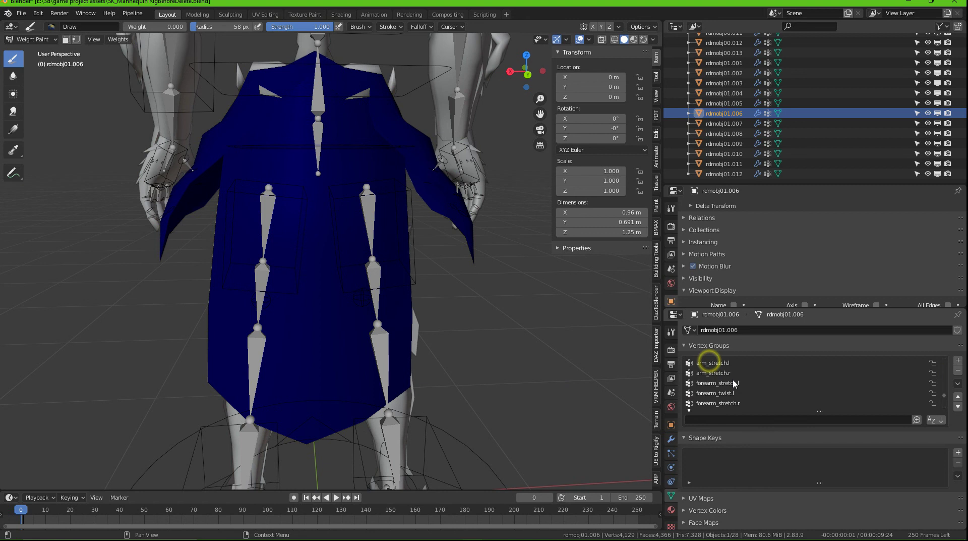
pyautogui.click(712, 372)
pyautogui.scroll(3, 281, 361)
pyautogui.scroll(-2, 288, 356)
pyautogui.moveTo(287, 357)
pyautogui.mouseDown(button='middle')
pyautogui.moveTo(410, 389)
pyautogui.moveTo(379, 379)
pyautogui.mouseUp(button='middle')
pyautogui.scroll(-3, 335, 313)
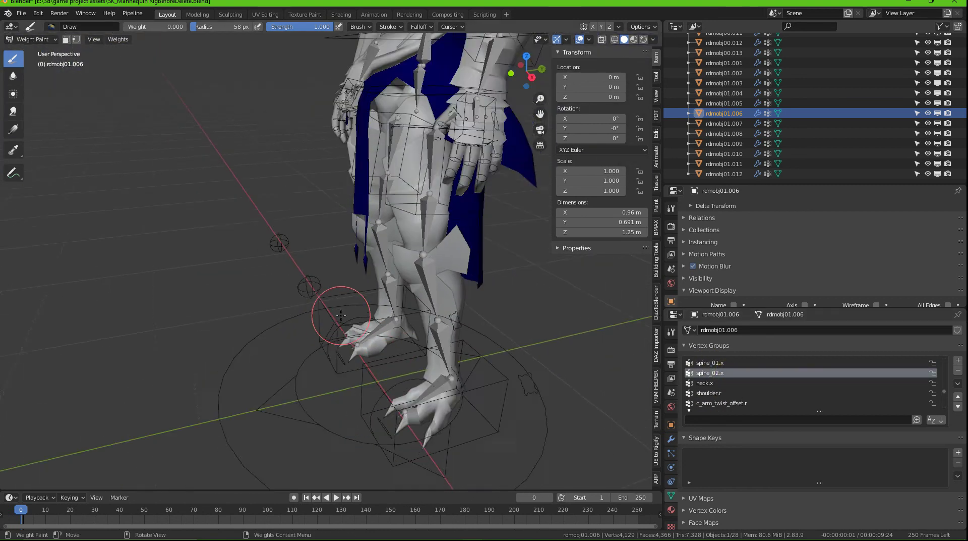
pyautogui.scroll(-2, 339, 313)
pyautogui.moveTo(335, 309)
pyautogui.mouseDown(button='middle')
pyautogui.moveTo(408, 327)
pyautogui.moveTo(404, 370)
pyautogui.mouseUp(button='middle')
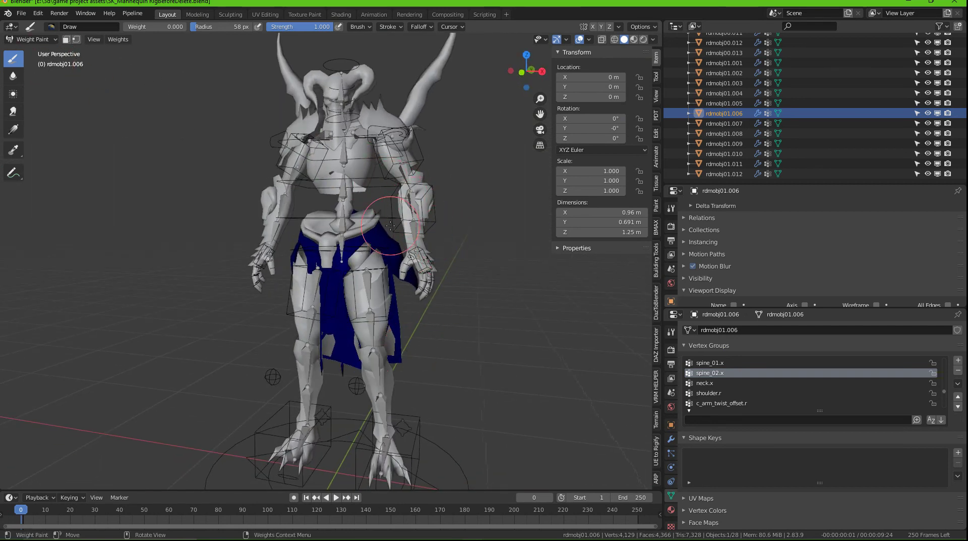
# Step: Switch the skirt back to Object Mode and select the demon rig armature
pyautogui.click(28, 39)
pyautogui.click(34, 51)
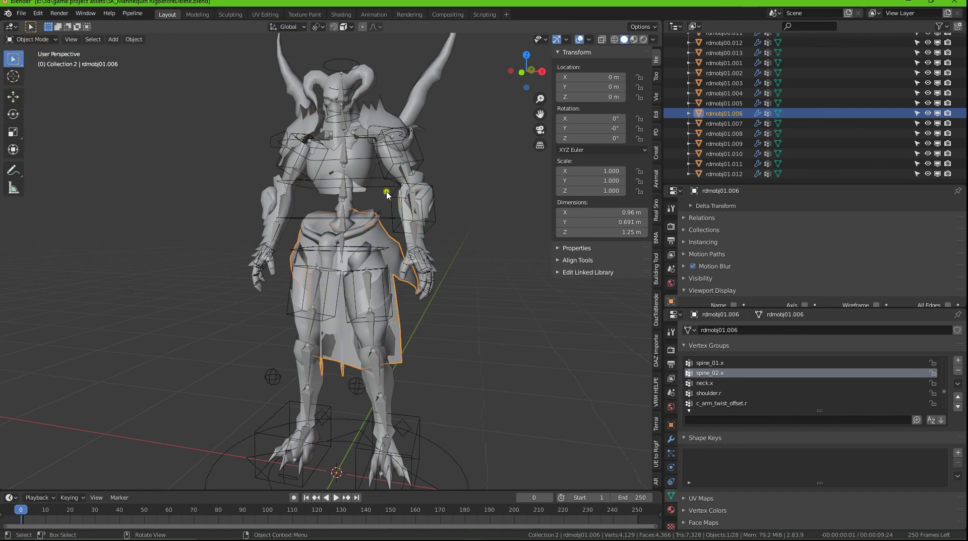
pyautogui.click(387, 193)
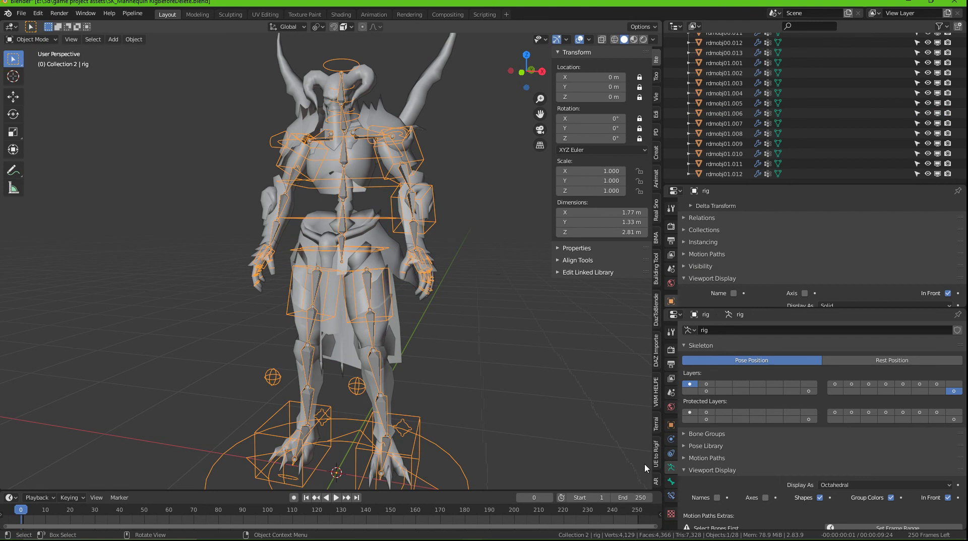